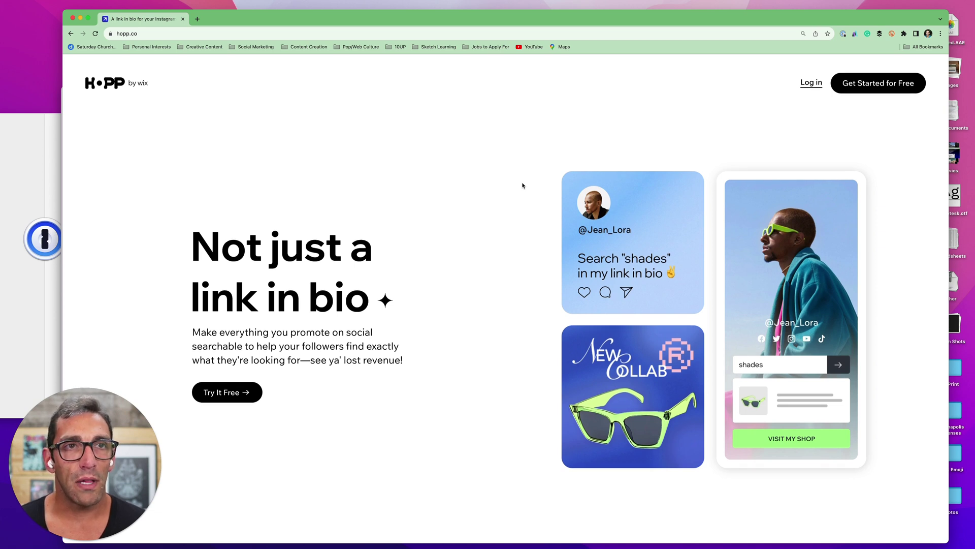
Start a free Hopp account sign-up from the landing page
scroll(513, 172, down, 1)
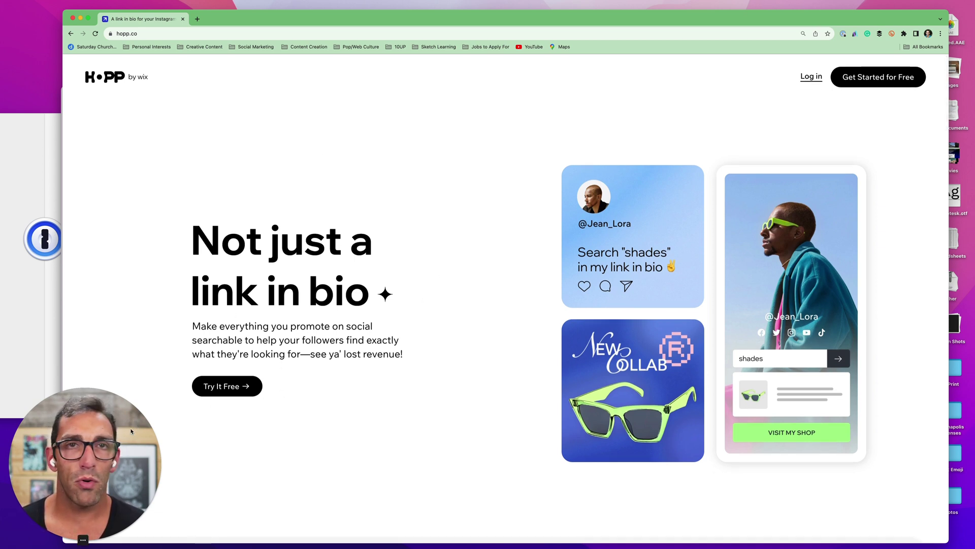
drag(128, 434, 888, 417)
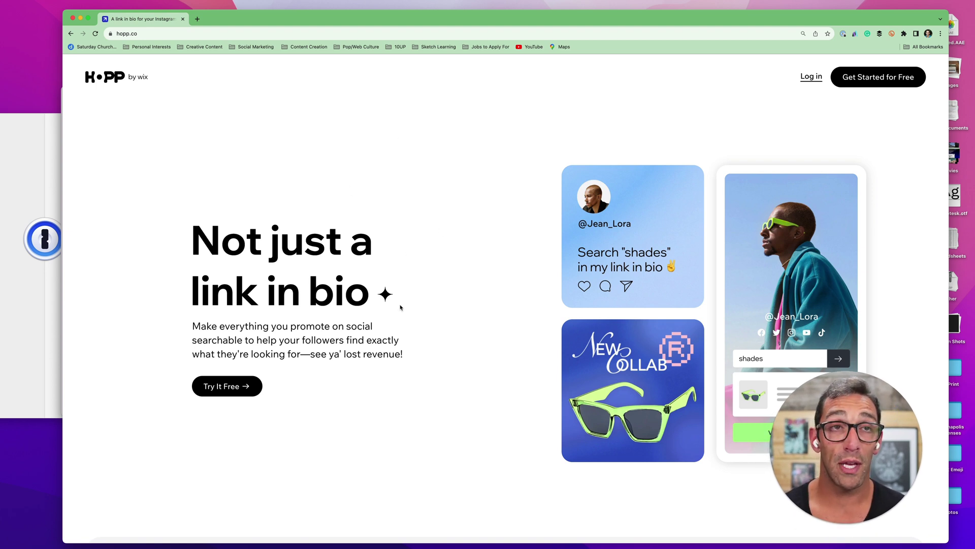
click(237, 391)
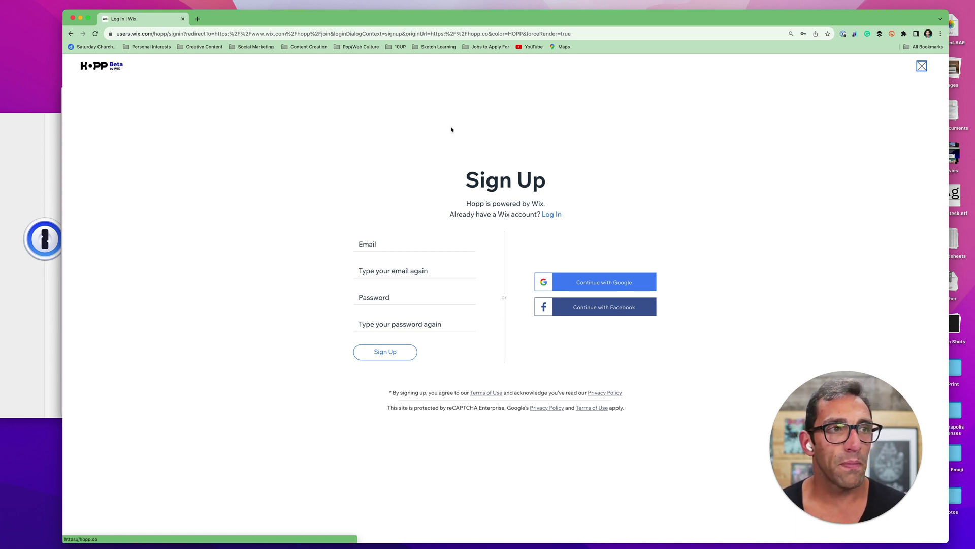
Enter the sign-up email address and repeat it in the confirmation field
click(414, 241)
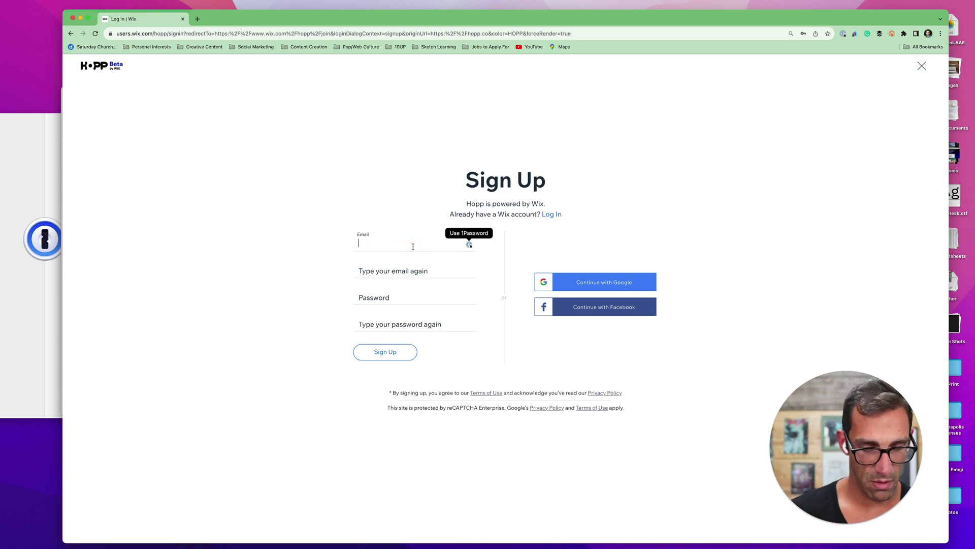
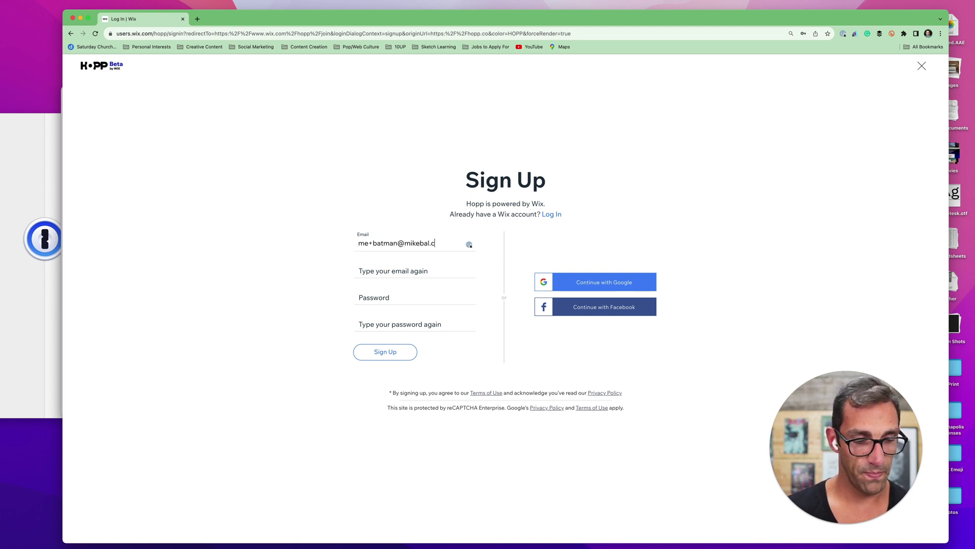
click(414, 270)
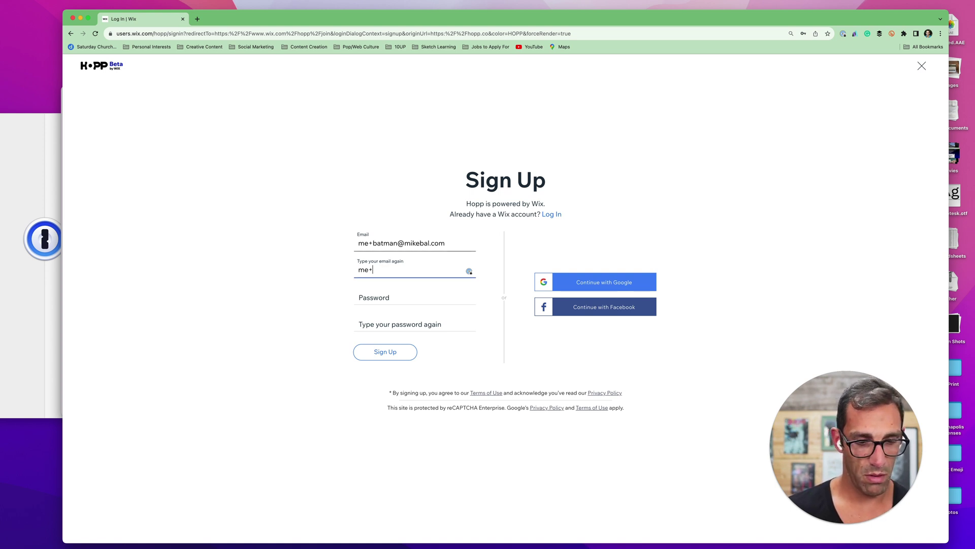
Enter the account password twice and submit the sign-up form
click(414, 297)
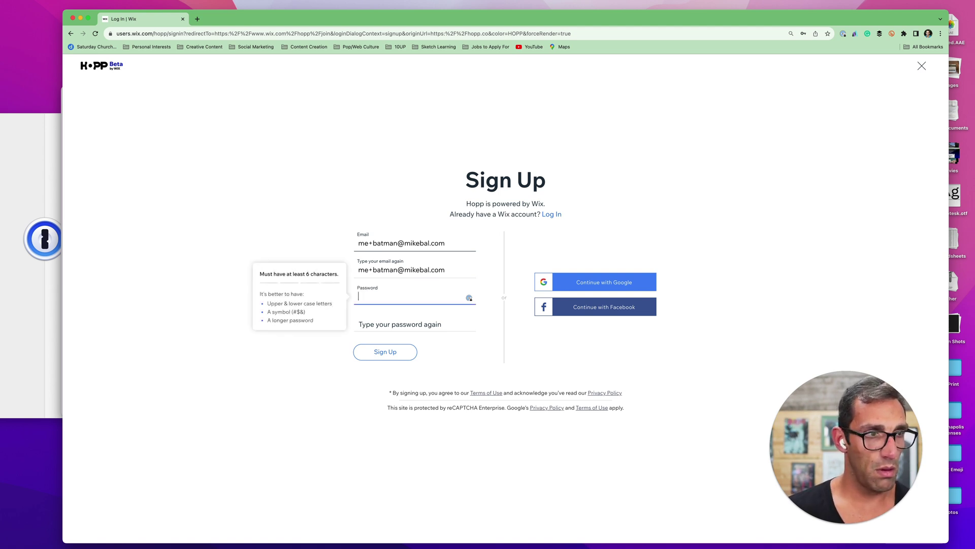
text(••••••••••)
key(Tab)
text(••••••••••)
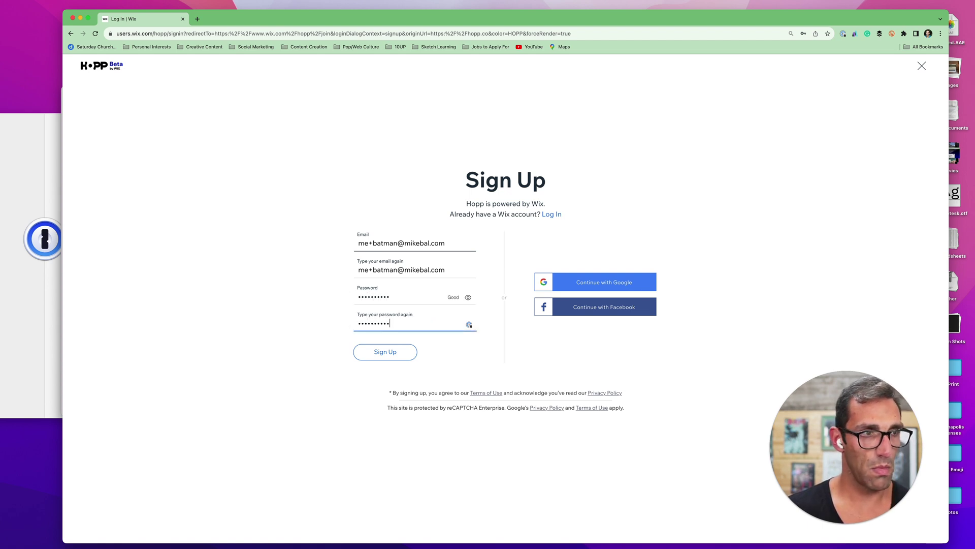
click(400, 354)
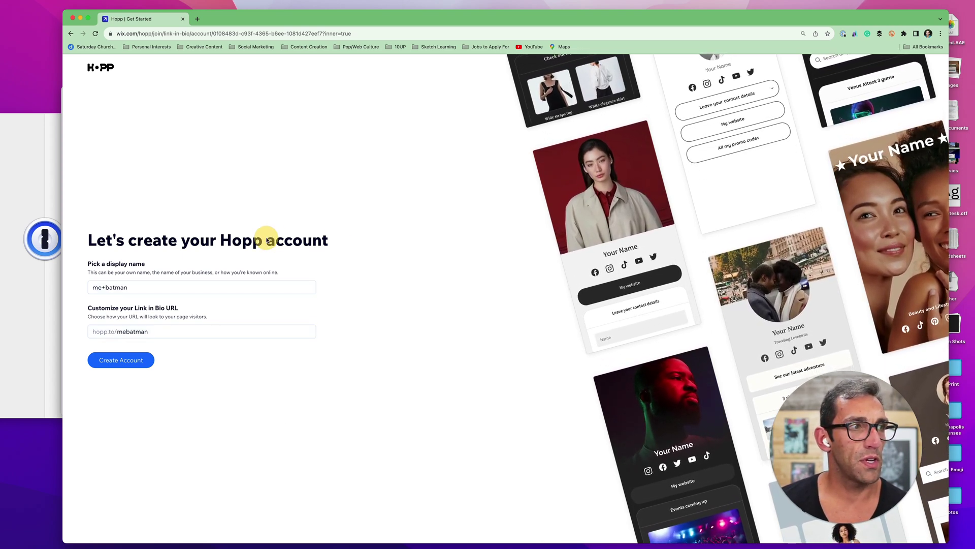
Set display name and link handle to Batmike (hopp.to/Batmike) and create the account
triple_click(171, 288)
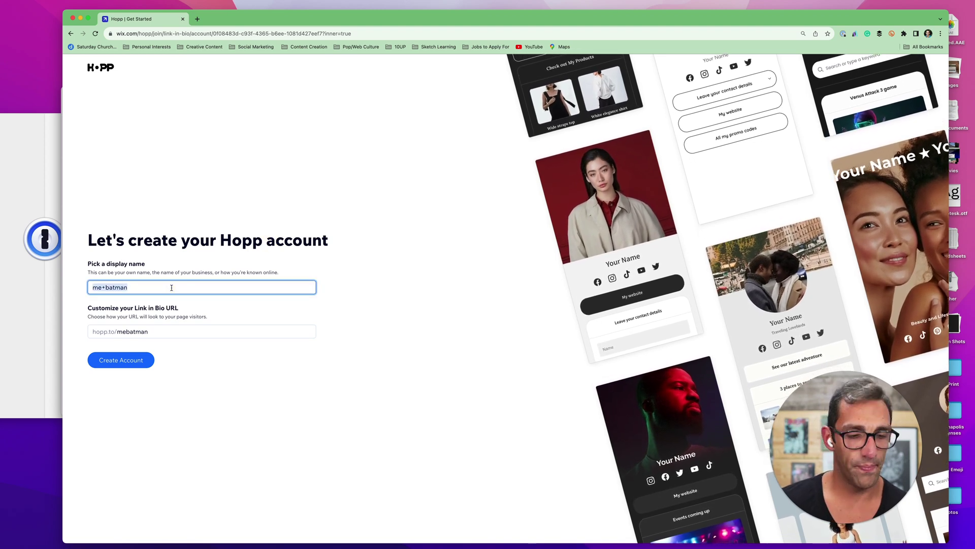
text(Batmike)
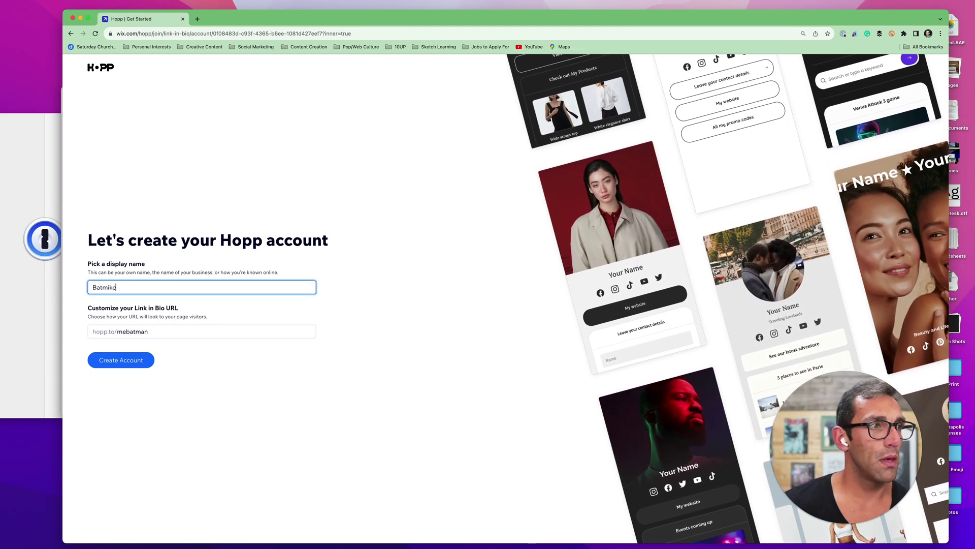
click(152, 330)
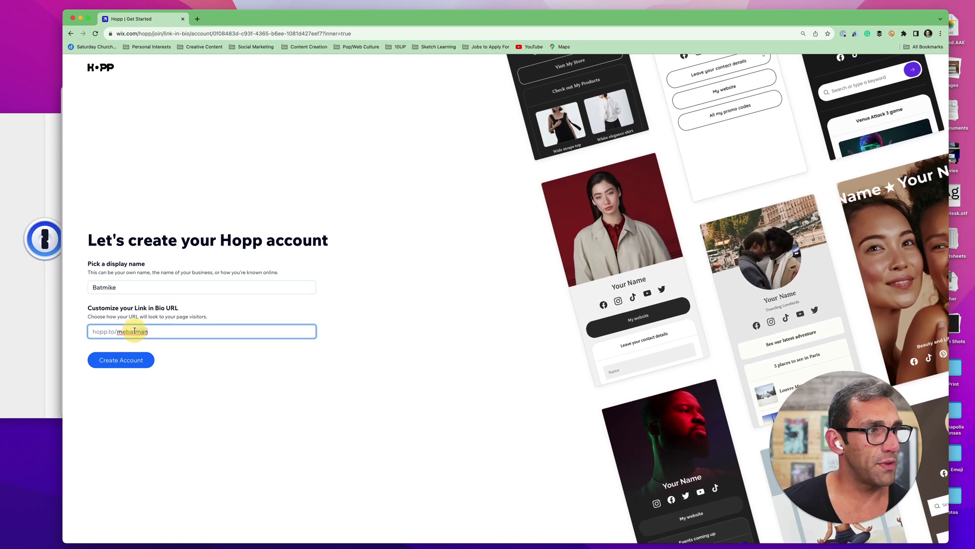
click(118, 331)
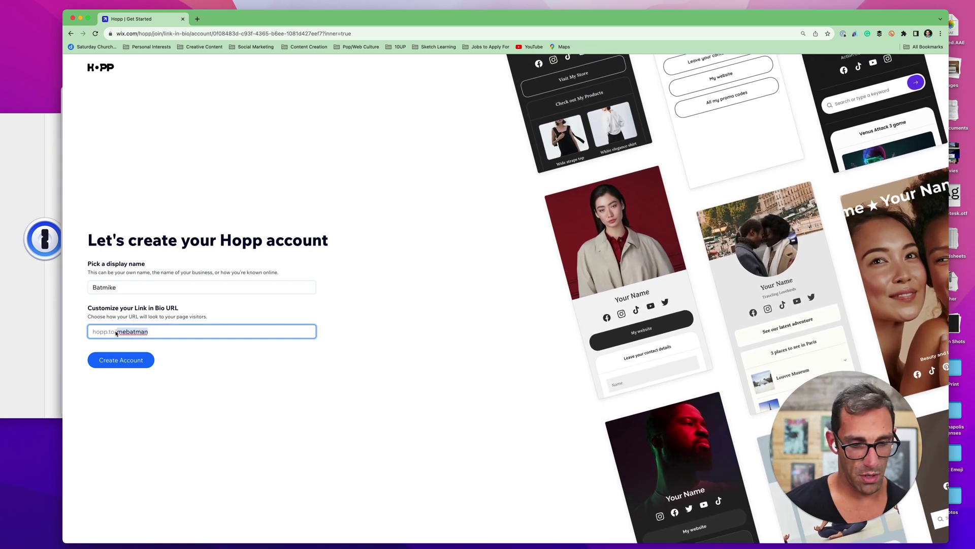
double_click(116, 331)
text(Batmike)
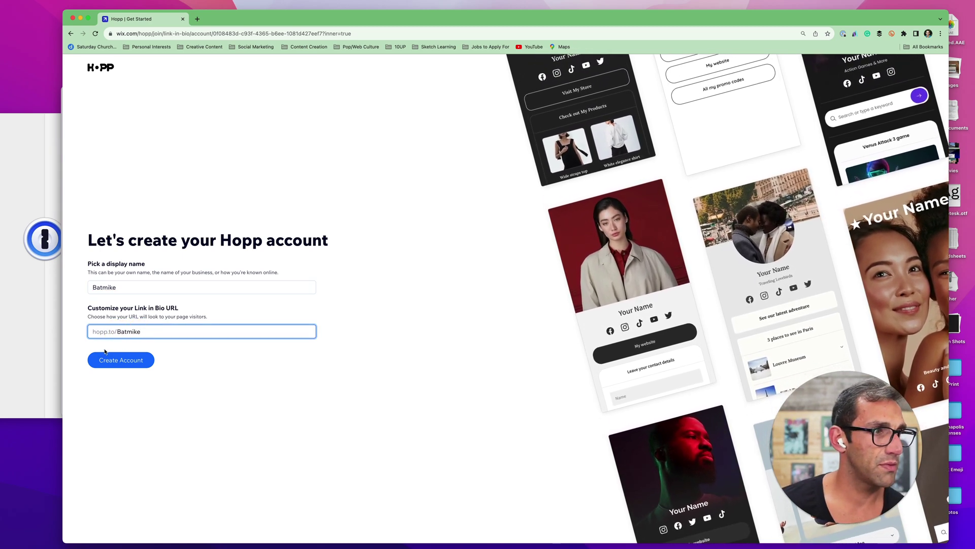
click(107, 359)
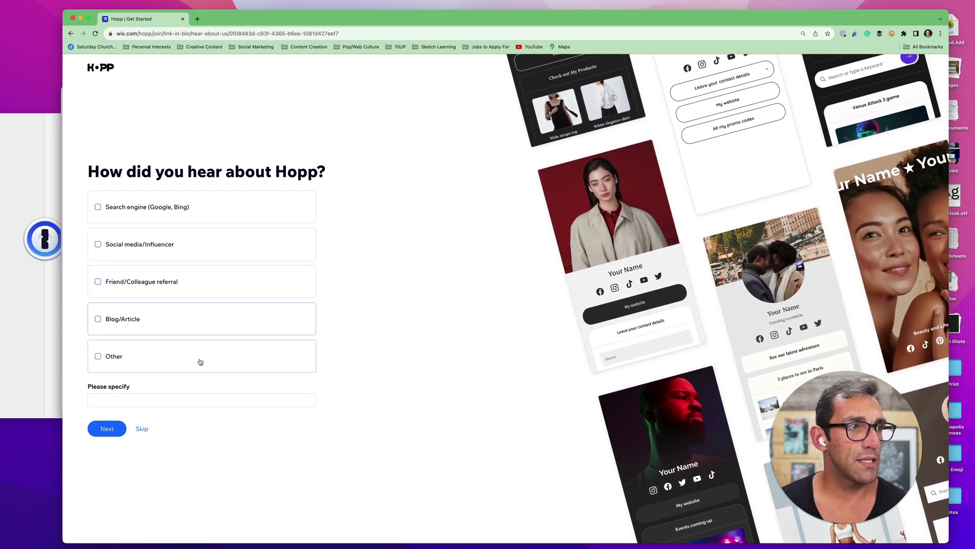
Answer the referral survey with Friend/Colleague and continue
click(219, 286)
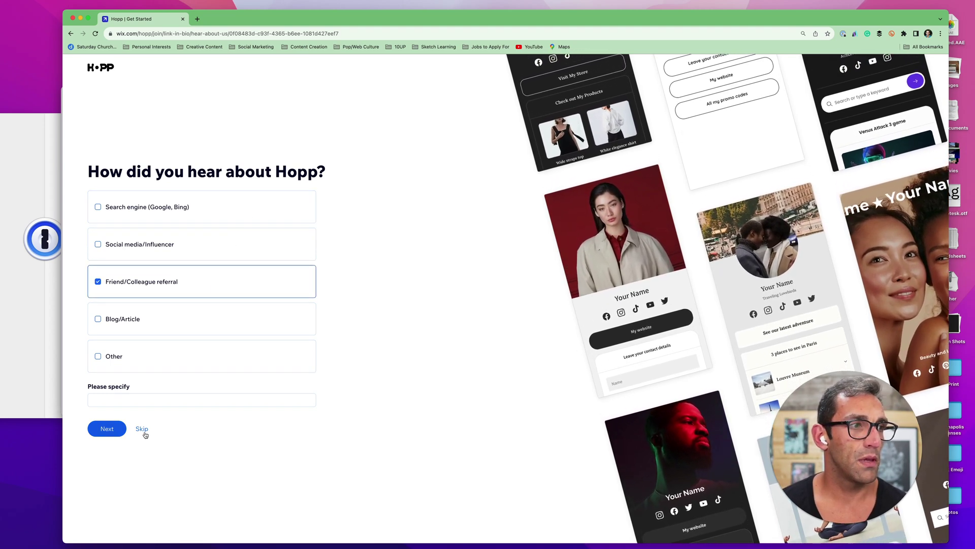
click(118, 430)
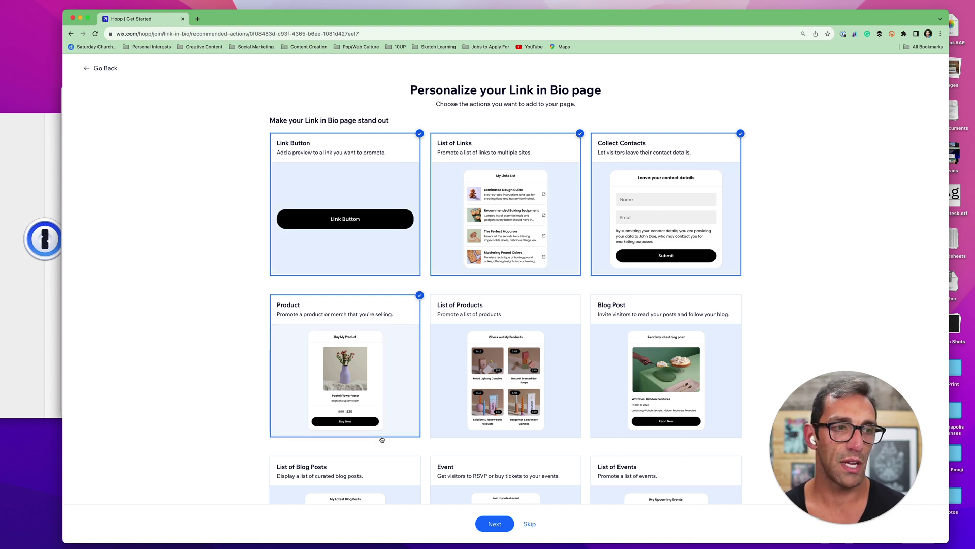
Deselect Product and select the Blog Post and List of Blog Posts actions
scroll(414, 399, down, 3)
scroll(415, 399, up, 3)
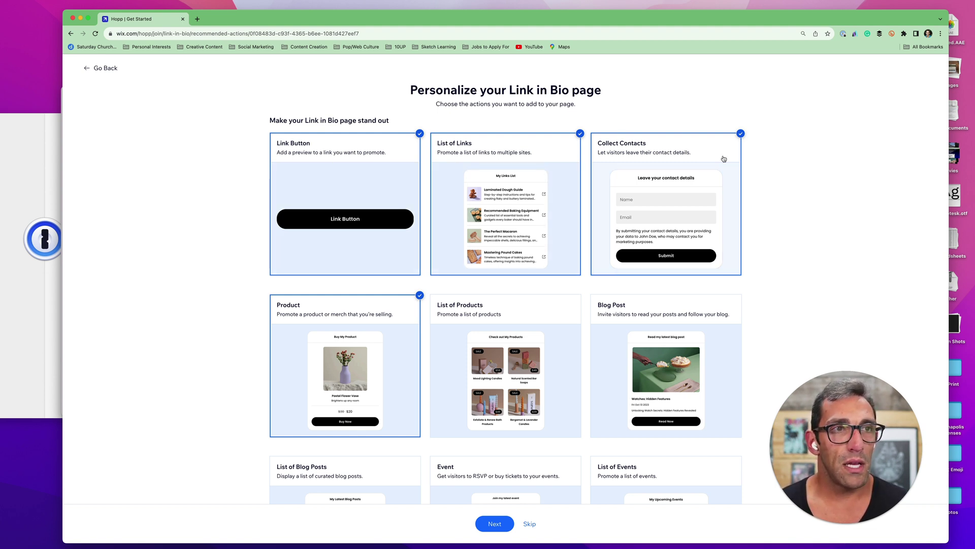
click(418, 404)
scroll(599, 295, down, 5)
click(631, 256)
scroll(609, 244, up, 5)
scroll(553, 364, down, 6)
scroll(551, 409, down, 1)
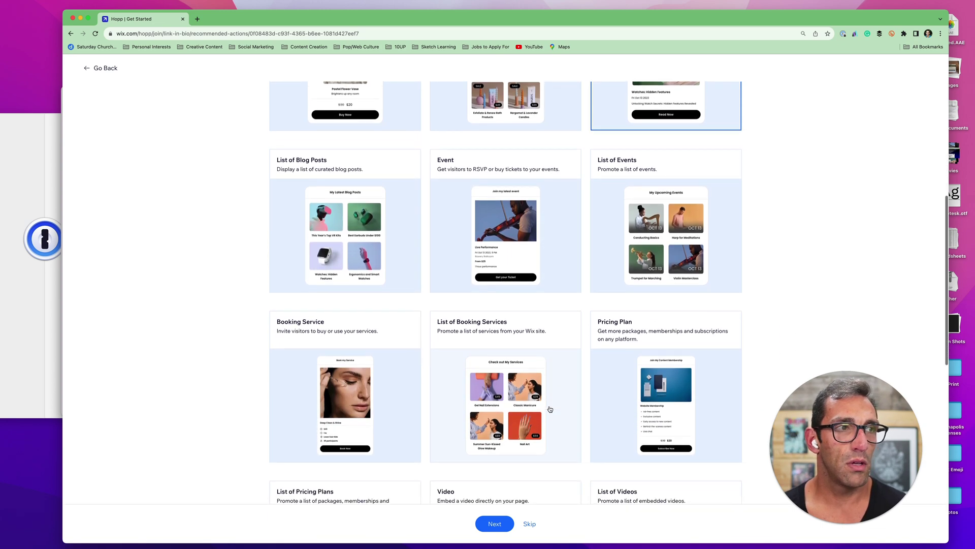
click(408, 177)
Review the chosen Link Button, Collect Contacts, Blog Post and List of Blog Posts cards
scroll(483, 183, up, 6)
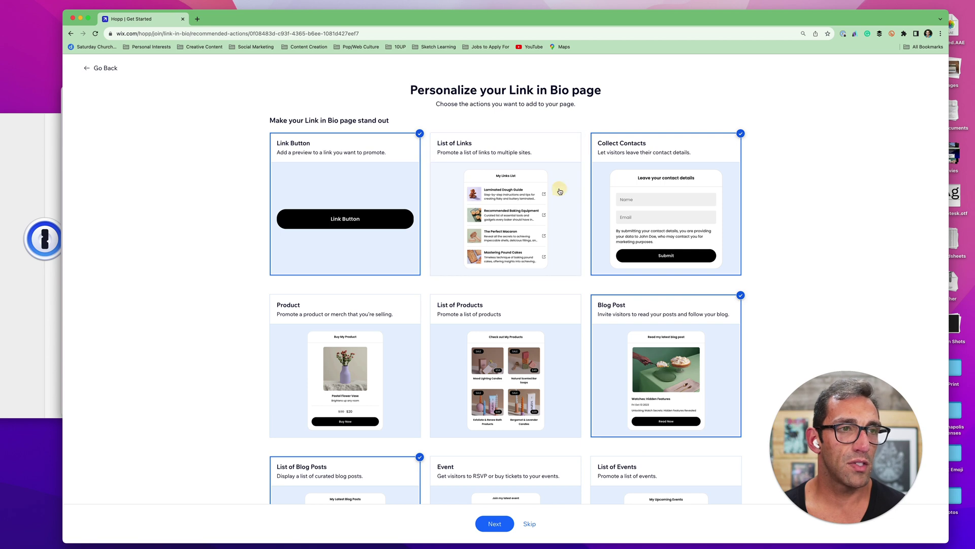
scroll(560, 191, down, 6)
scroll(560, 191, down, 3)
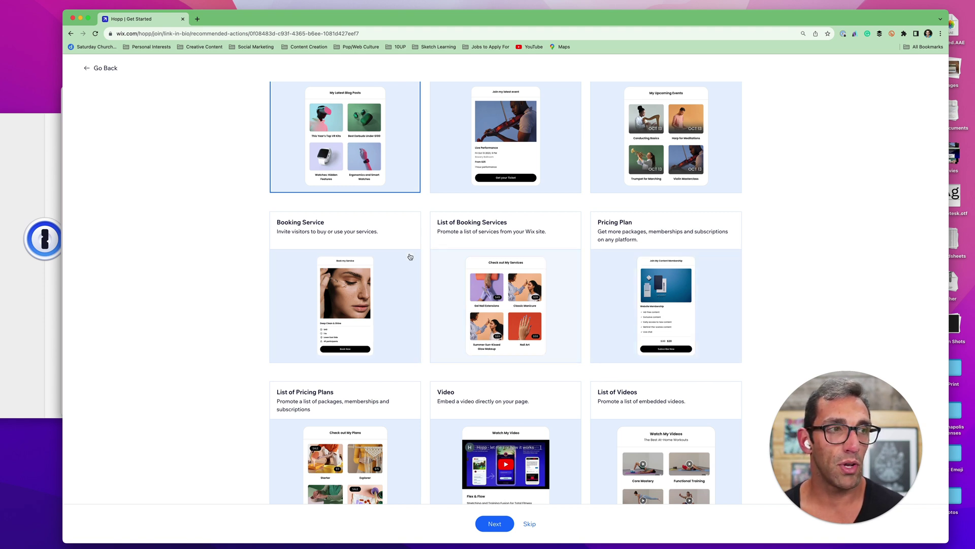
scroll(272, 340, down, 4)
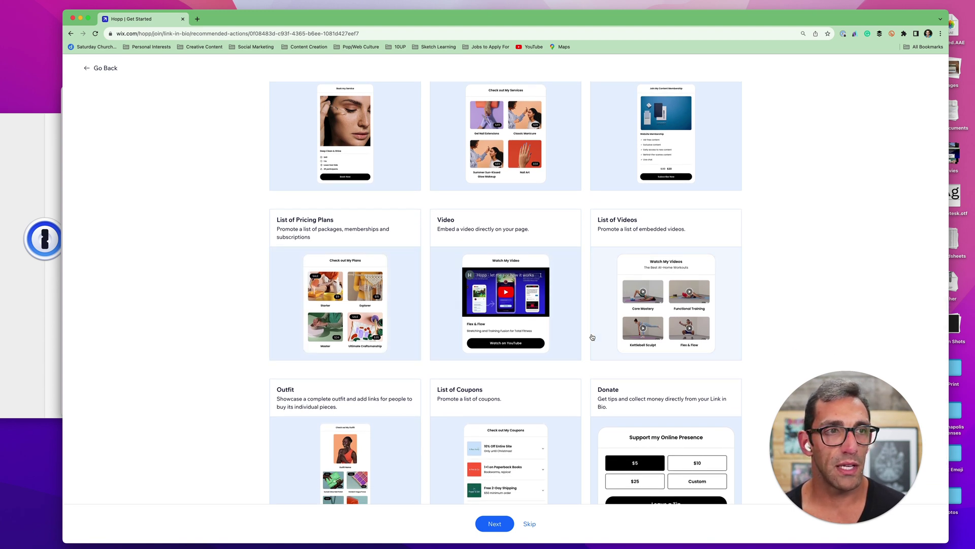
scroll(592, 305, up, 3)
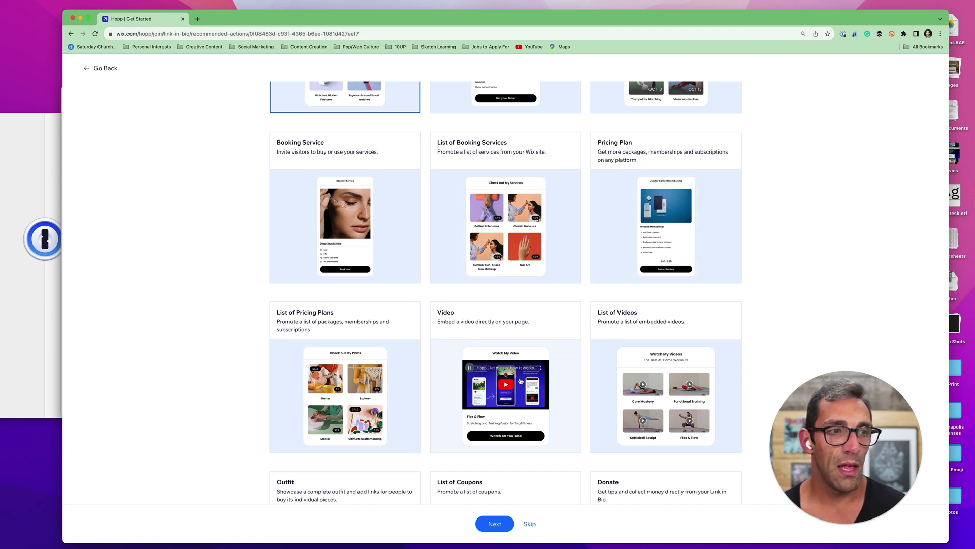
scroll(520, 381, down, 2)
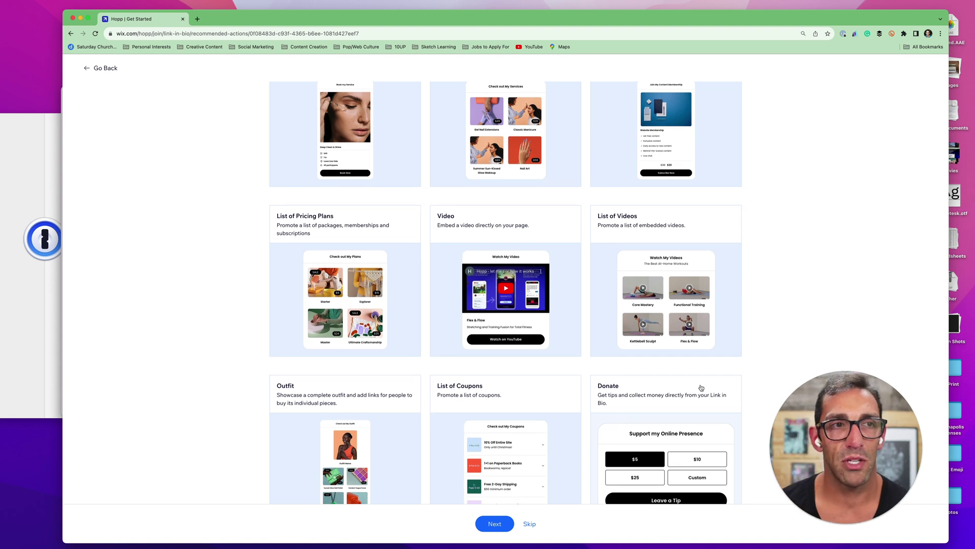
scroll(701, 388, down, 1)
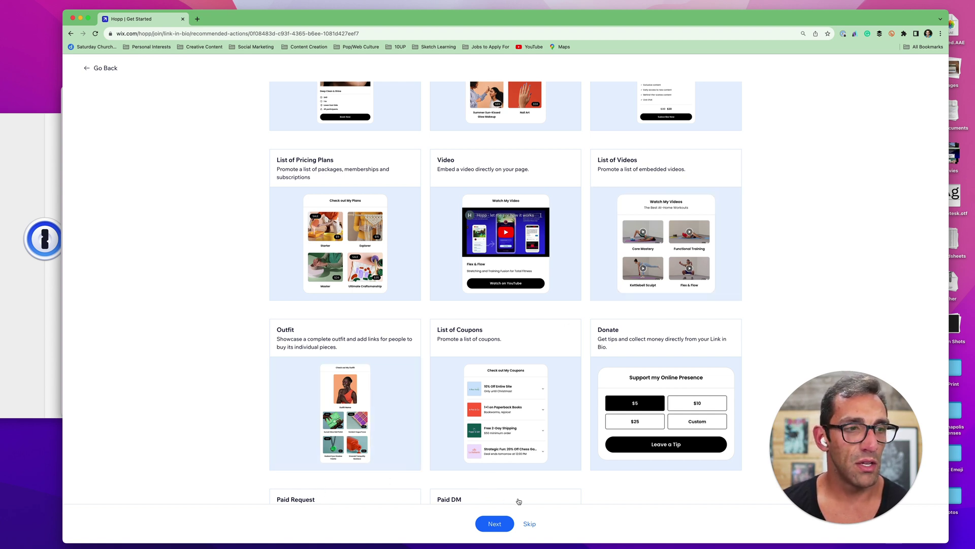
scroll(519, 502, down, 3)
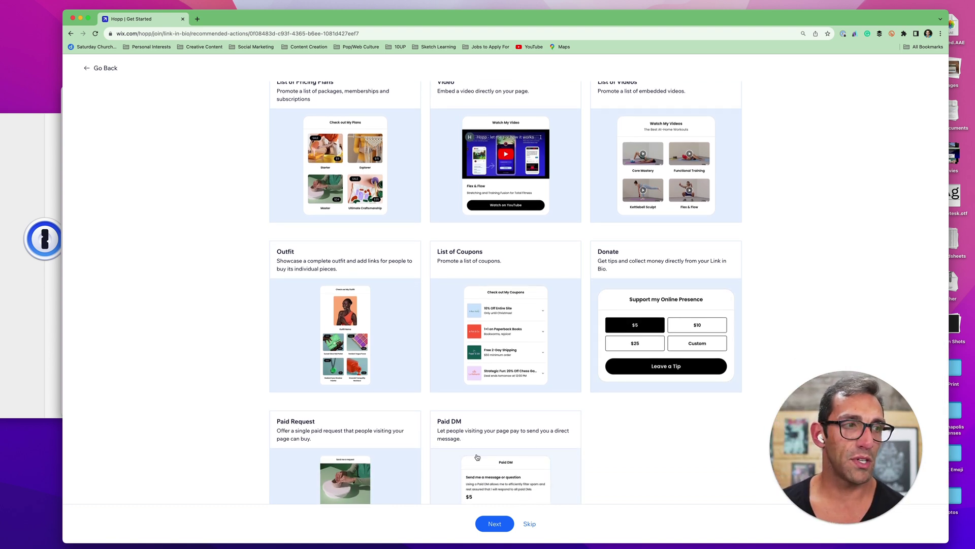
scroll(477, 457, down, 3)
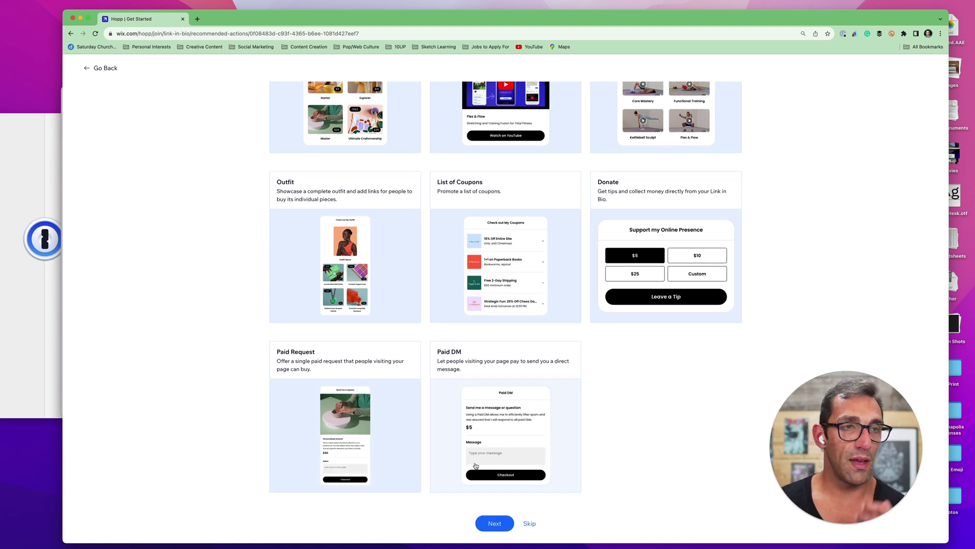
scroll(476, 466, up, 15)
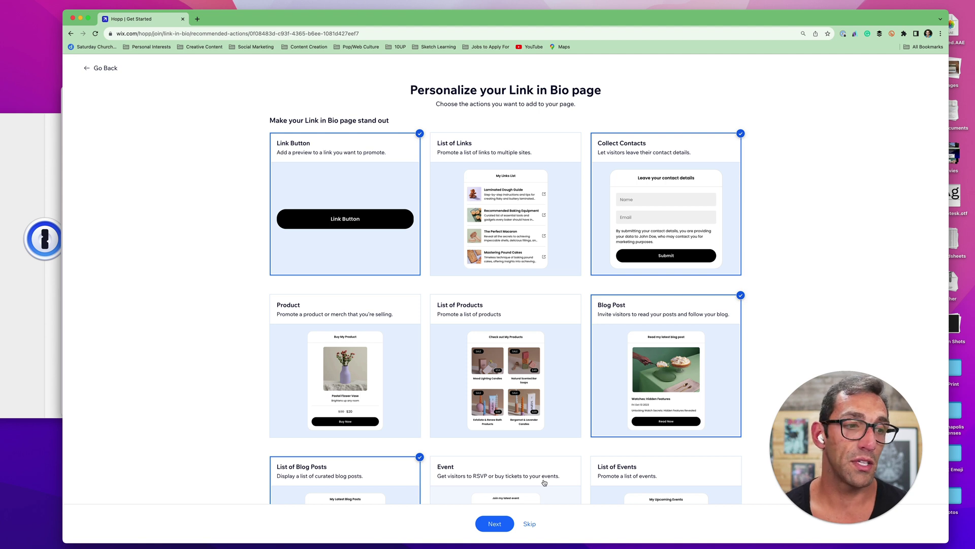
Browse free and Premium templates, then apply the Premium runner template
click(505, 528)
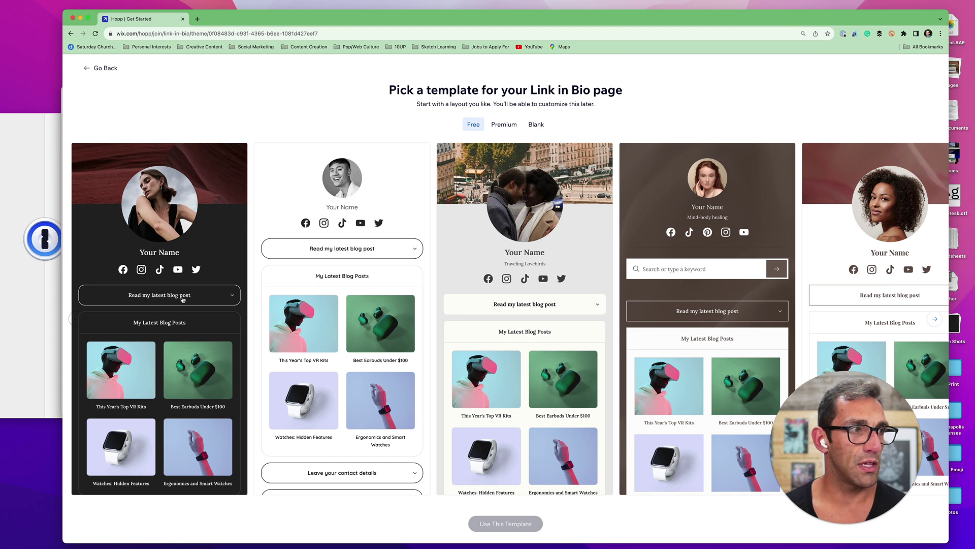
click(934, 320)
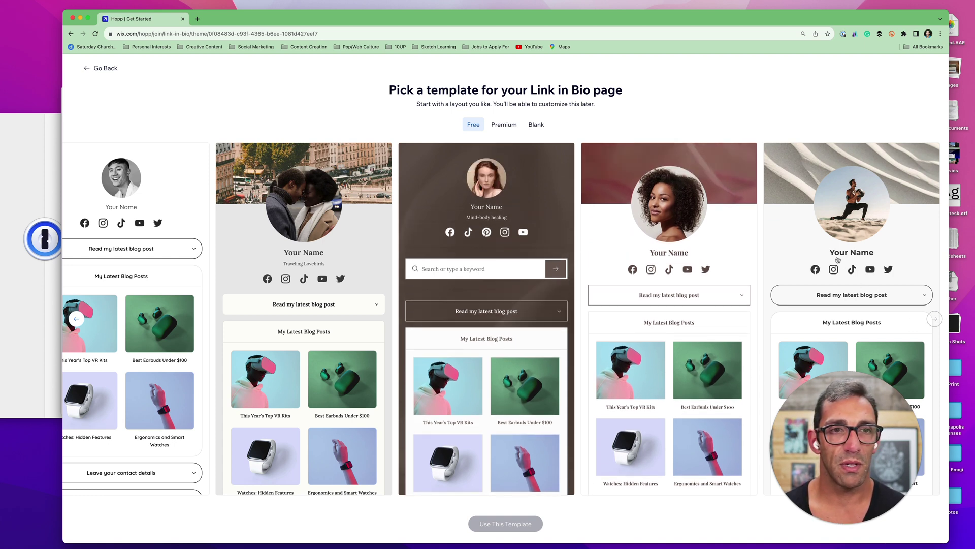
click(505, 125)
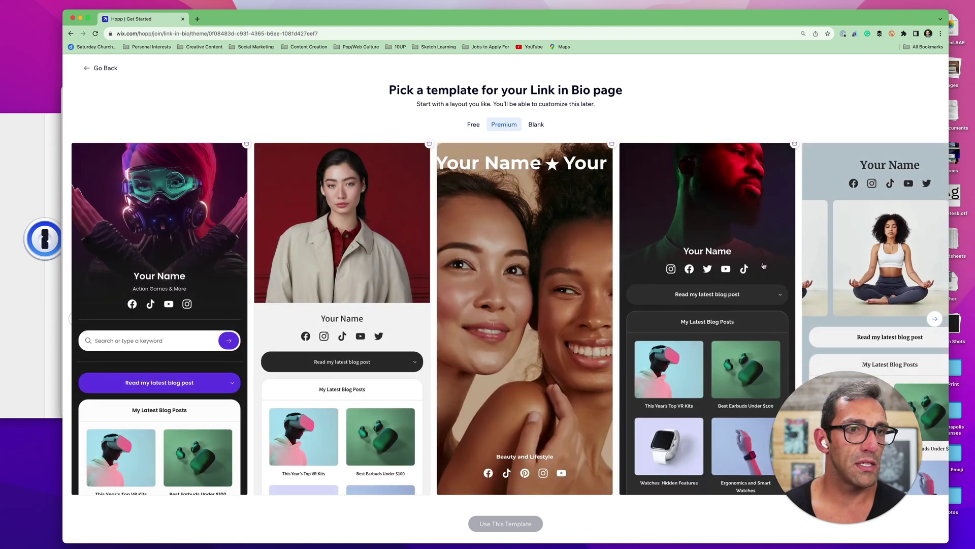
click(934, 319)
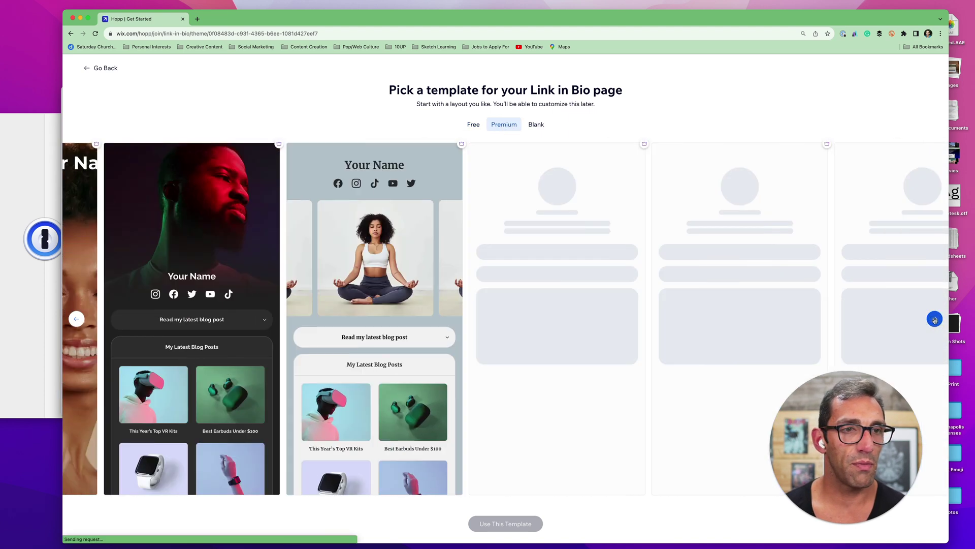
click(935, 319)
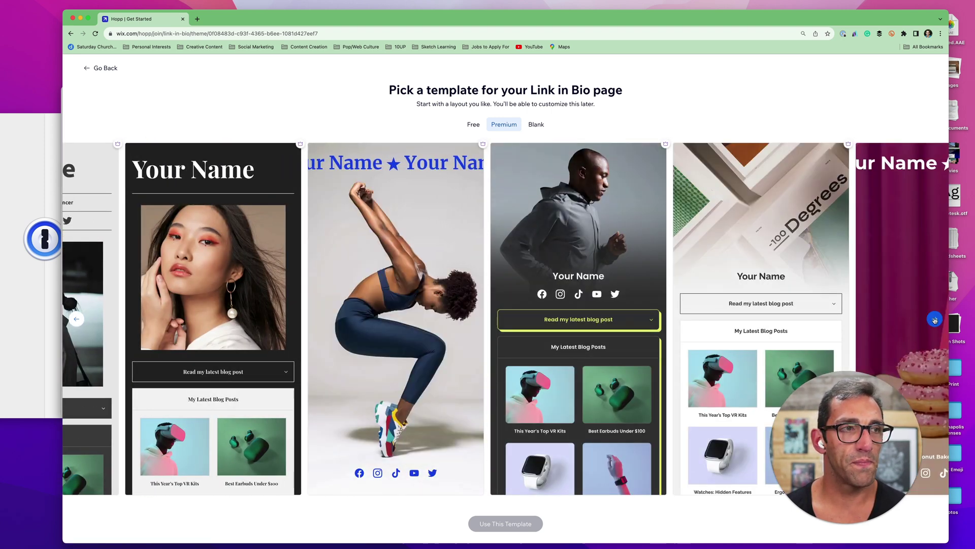
click(935, 319)
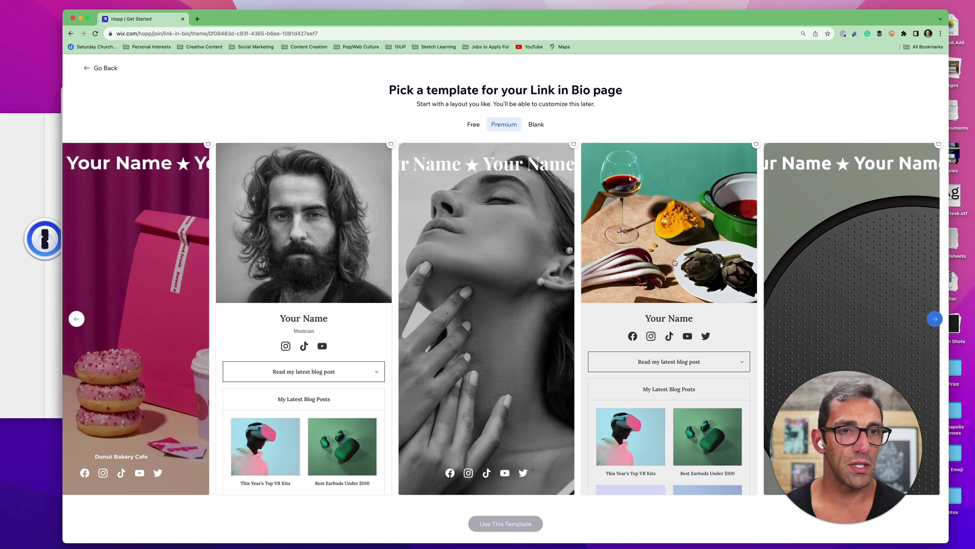
click(79, 324)
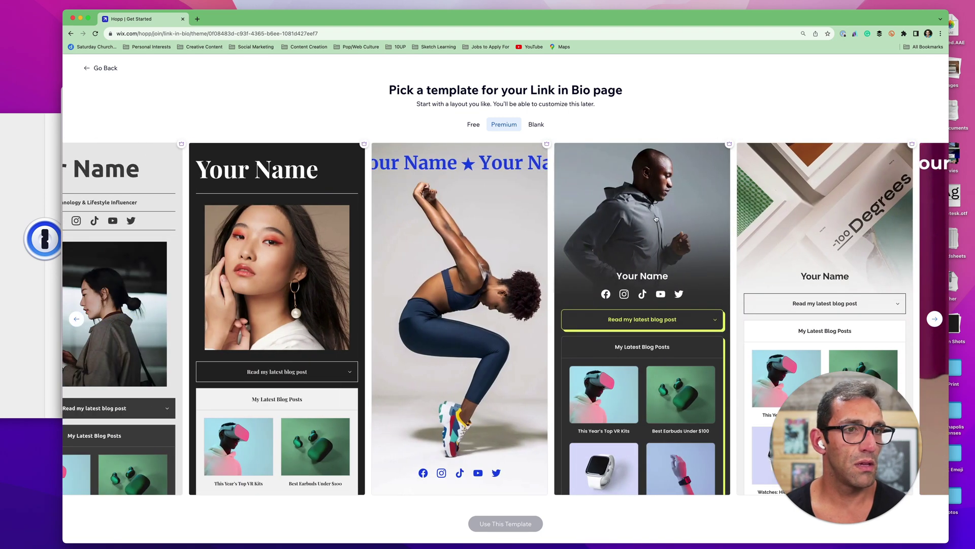
click(643, 254)
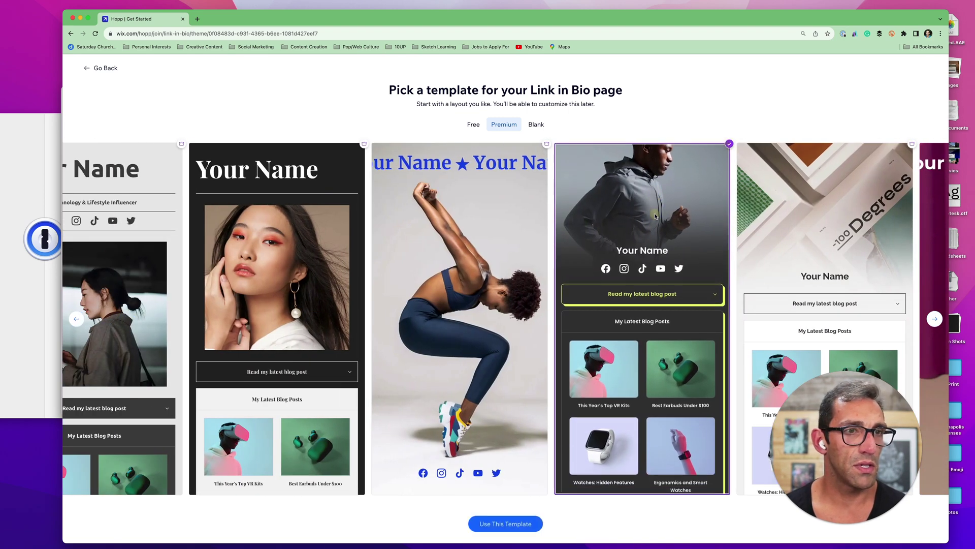
click(498, 523)
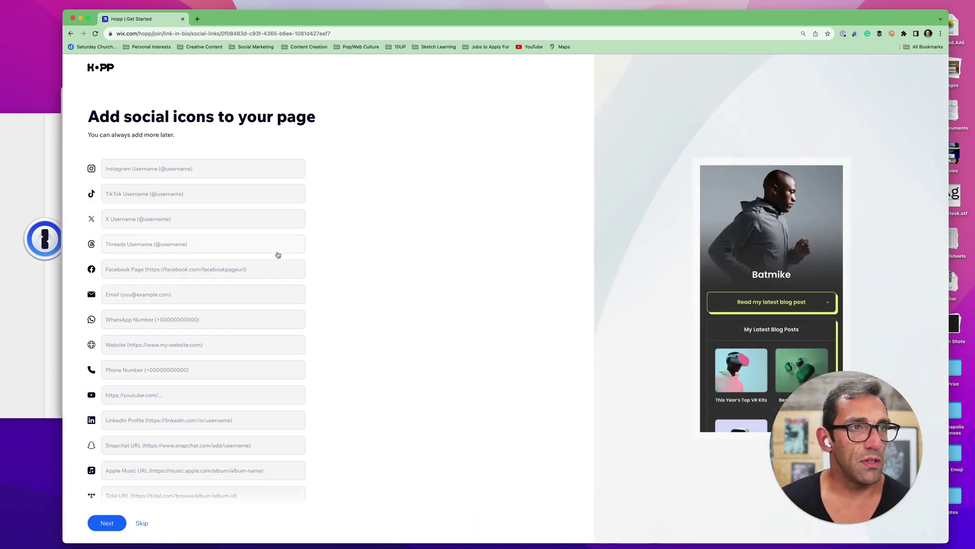
Add the Instagram username, X username and personal website URL as social links
mouse_move(63, 316)
mouse_down()
mouse_move(487, 316)
mouse_move(118, 316)
mouse_move(69, 329)
mouse_up()
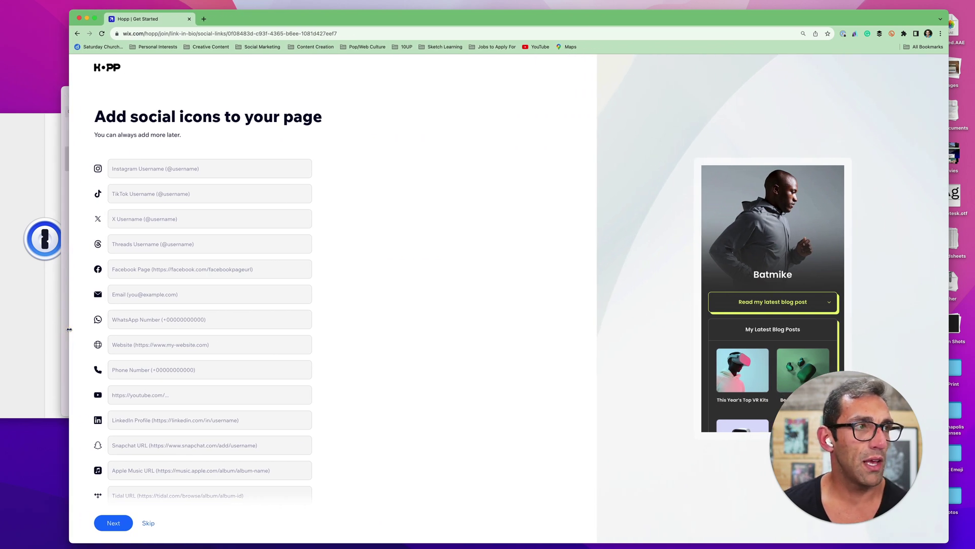
click(192, 166)
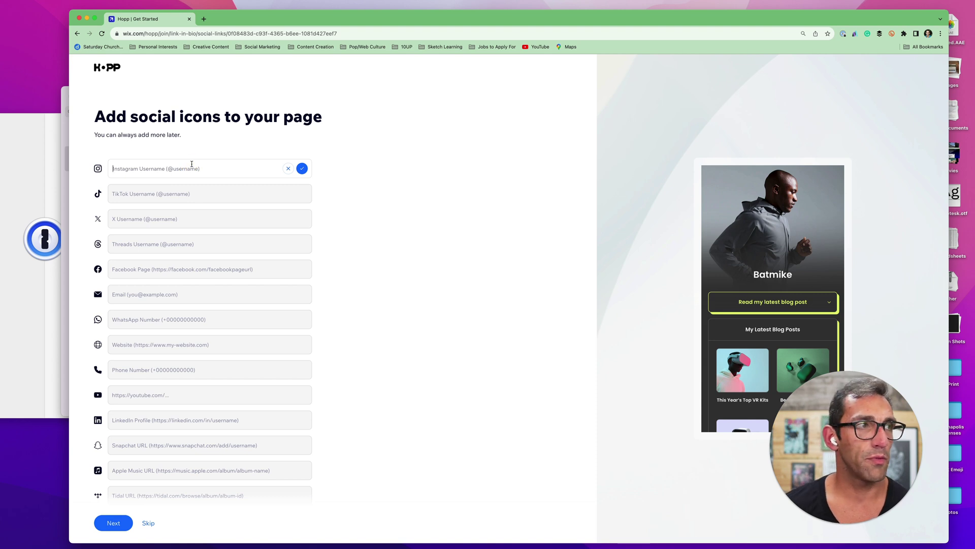
text(@thatmikebal)
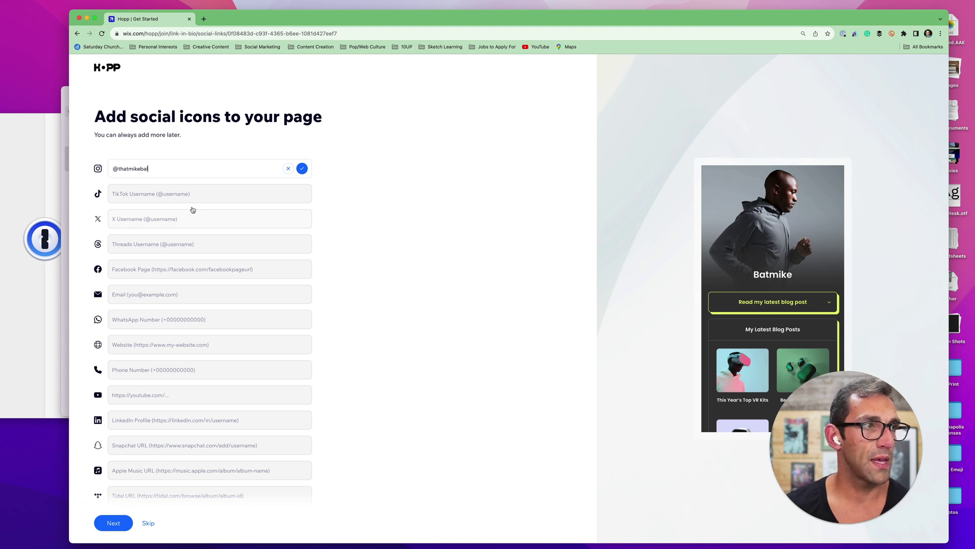
click(190, 226)
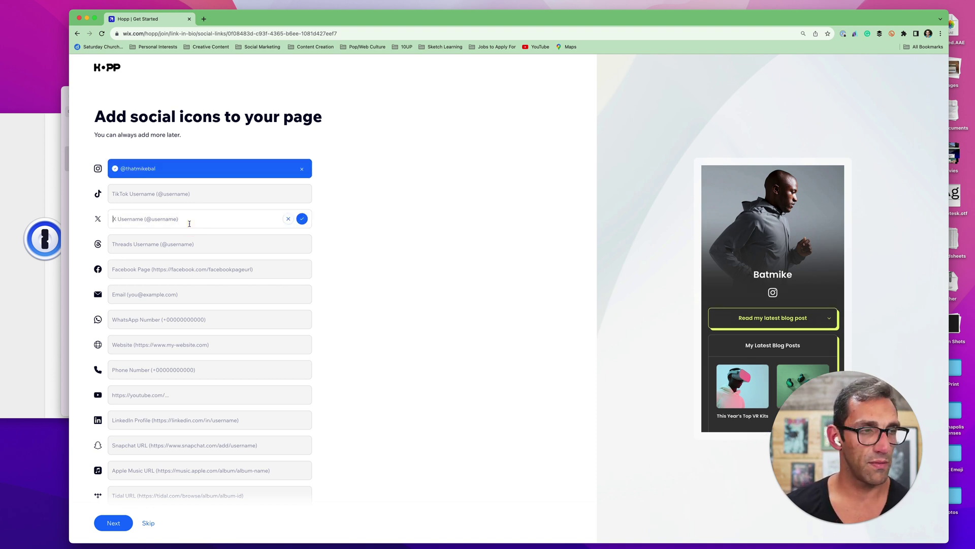
text(@themikebal)
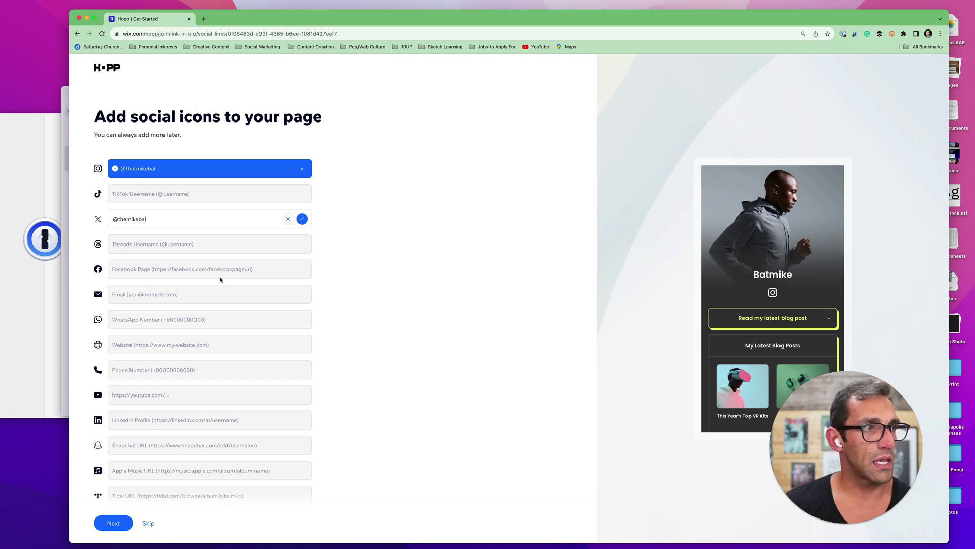
click(250, 293)
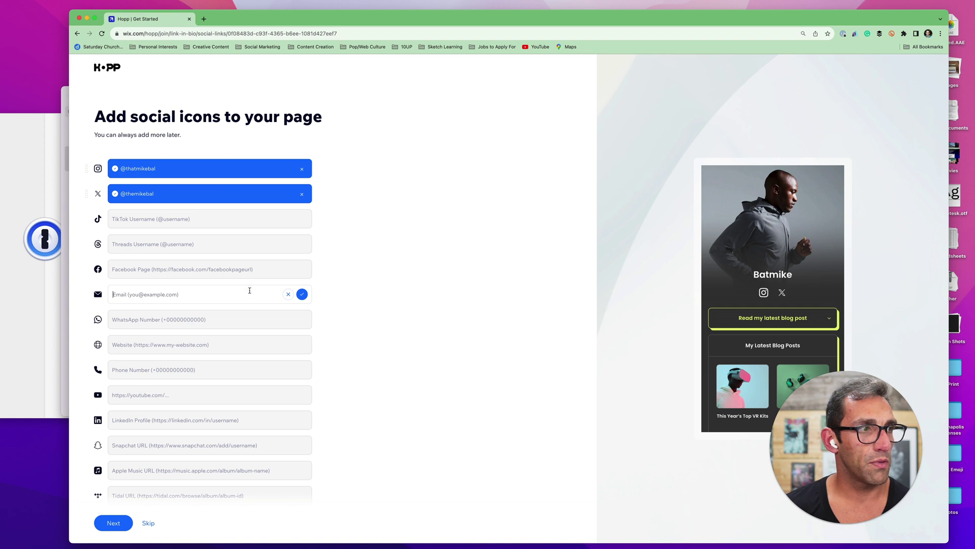
click(212, 352)
text(mikeb)
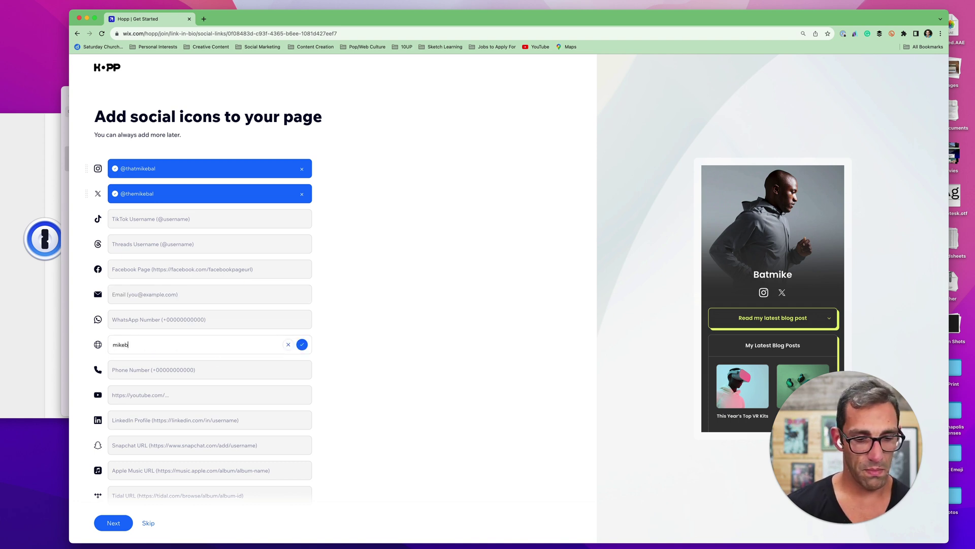
text(al.com)
key(Return)
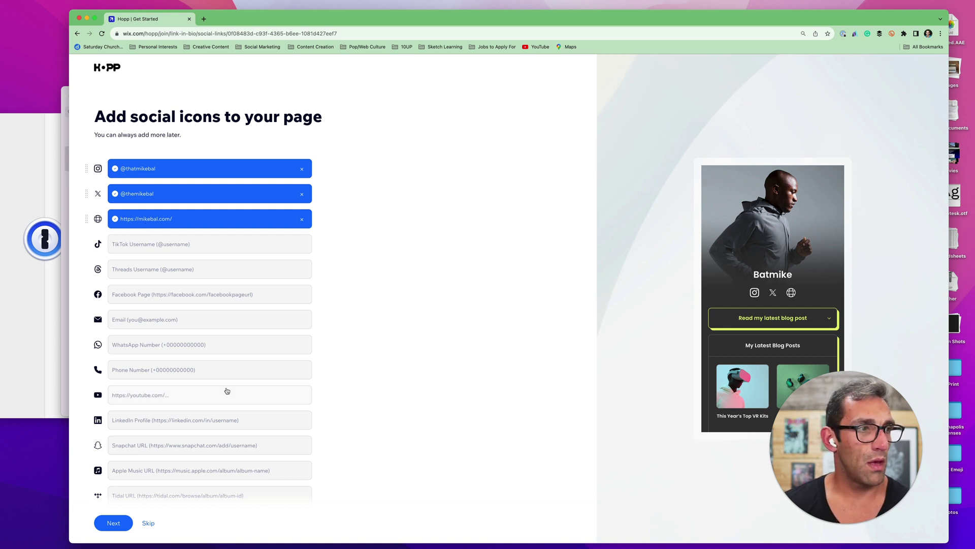
scroll(227, 391, down, 5)
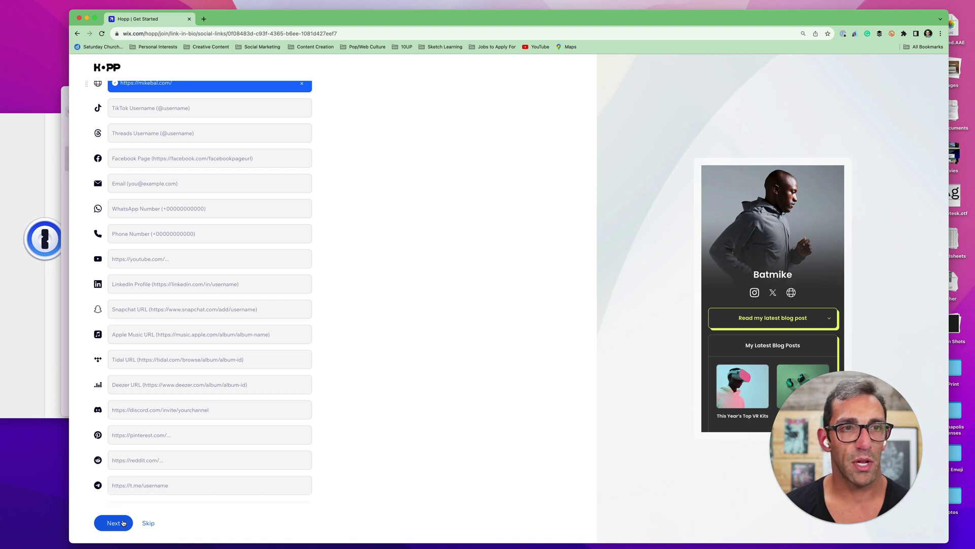
scroll(166, 456, up, 5)
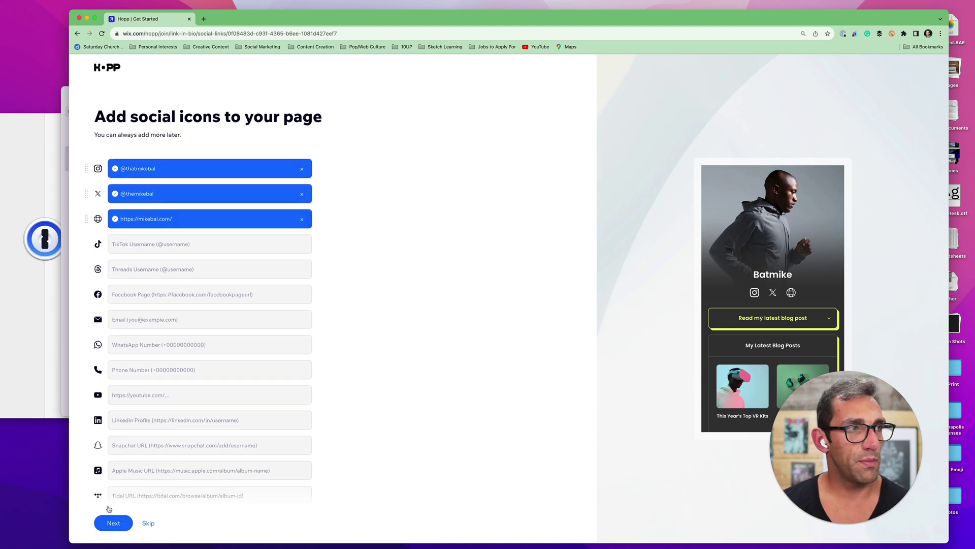
click(86, 204)
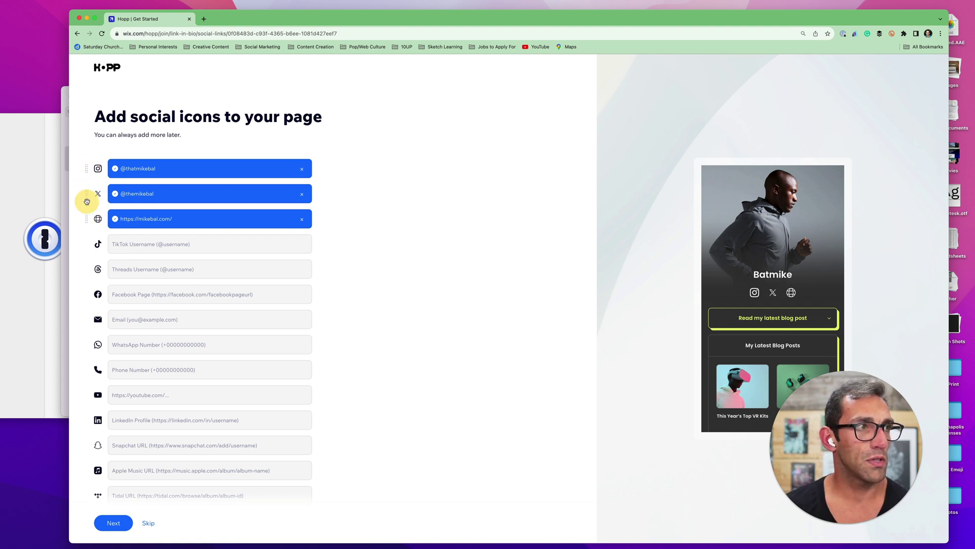
click(179, 200)
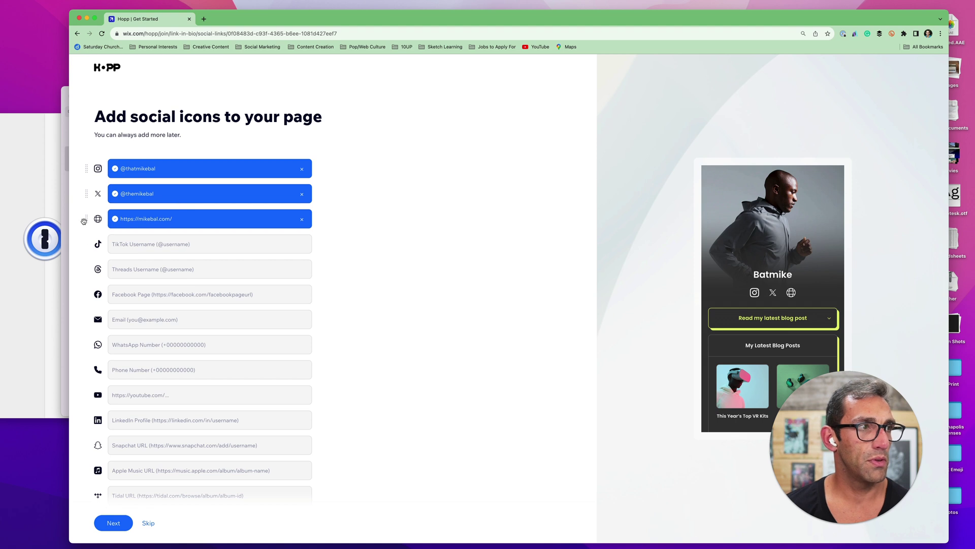
drag(85, 221, 98, 166)
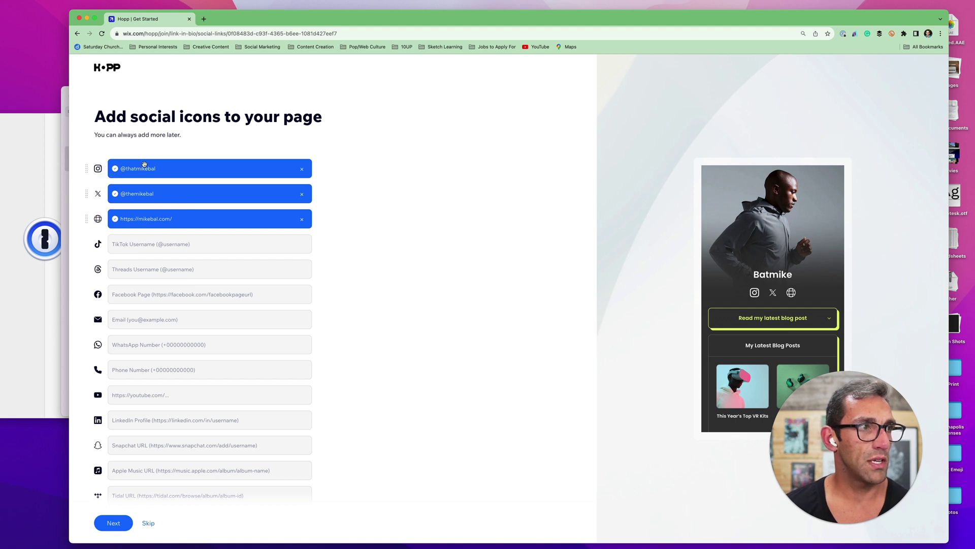
click(170, 193)
click(88, 194)
drag(88, 194, 87, 225)
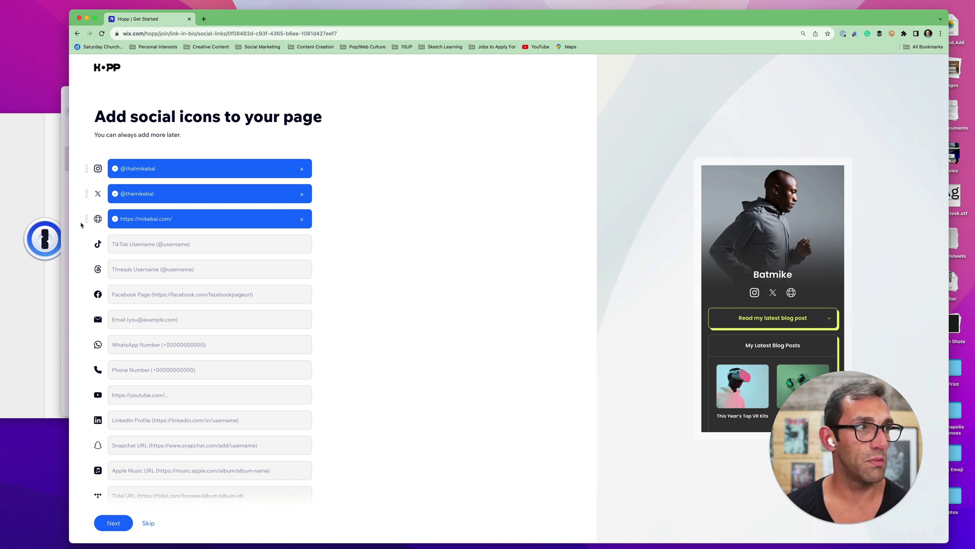
click(86, 197)
drag(86, 196, 87, 225)
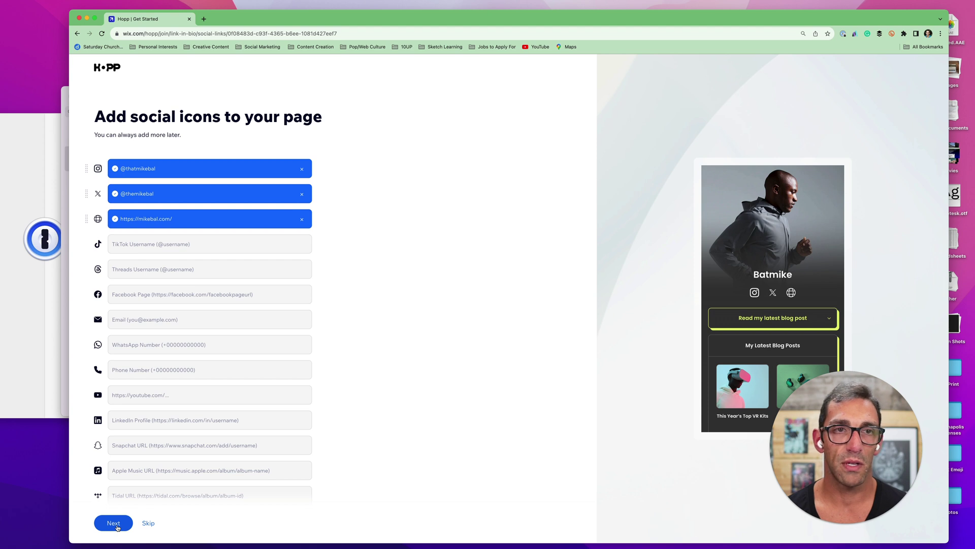
Move past the social icons to the advanced search step
click(114, 524)
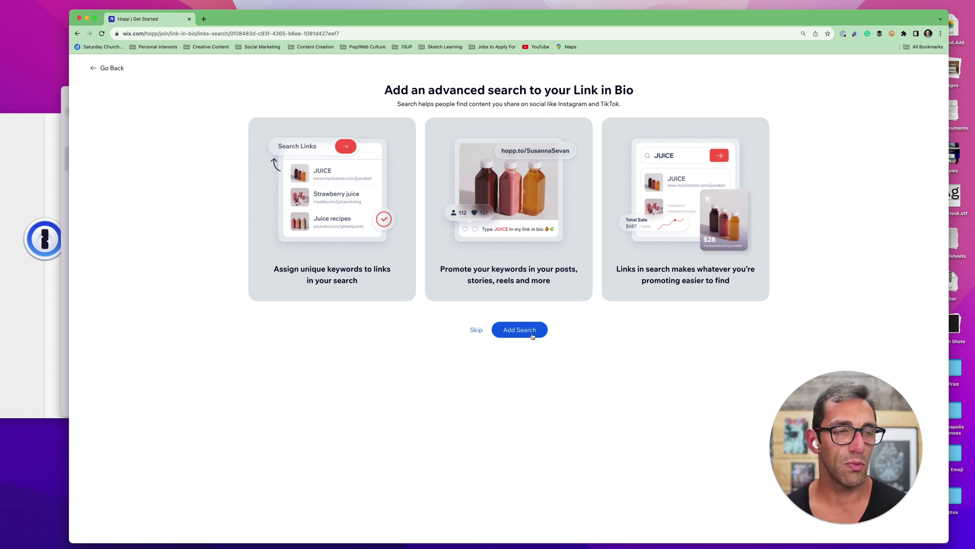
Add the keyword search box to the Batmike page
click(532, 335)
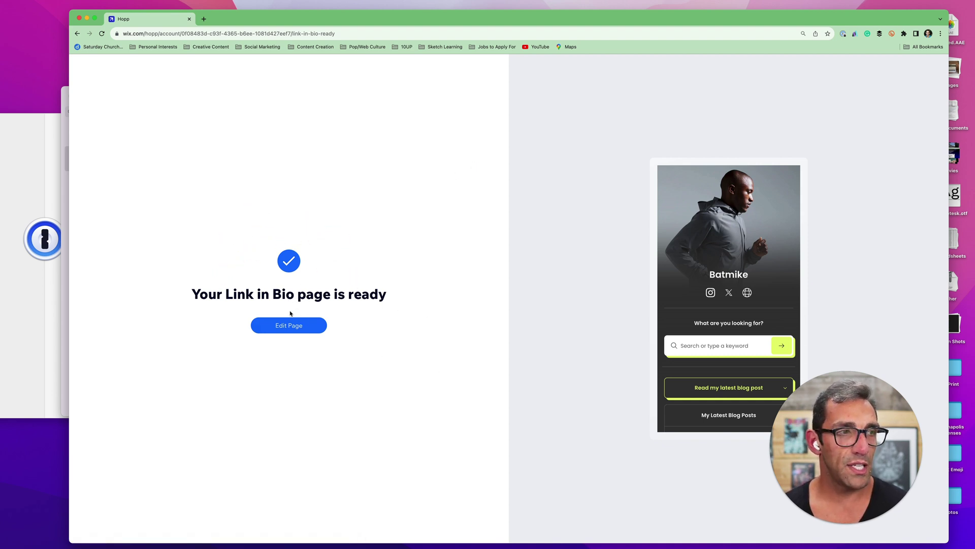
click(289, 333)
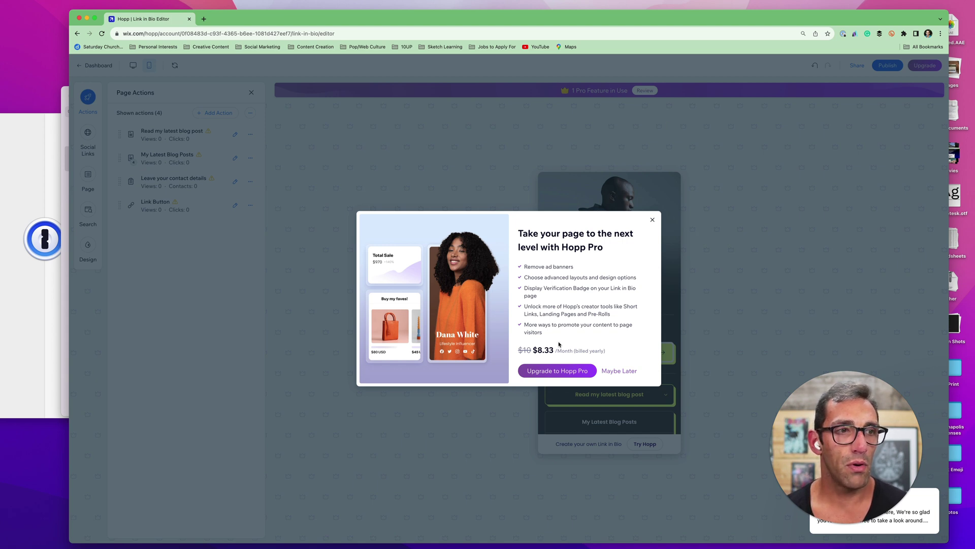
click(620, 371)
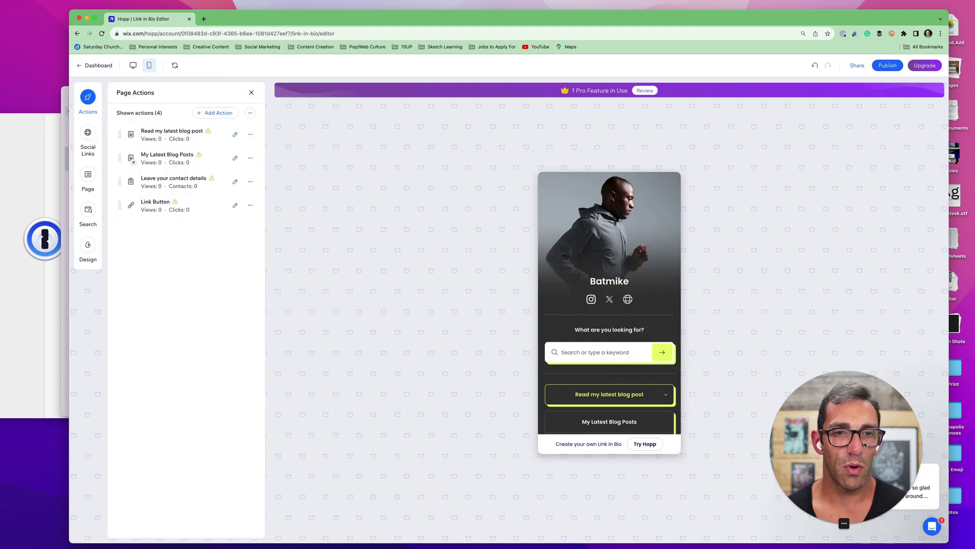
drag(864, 441, 288, 452)
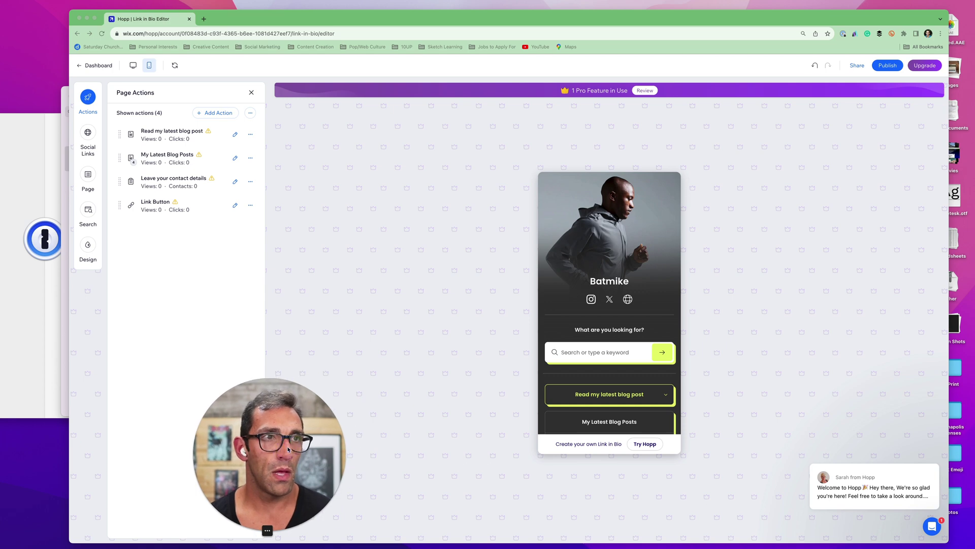
click(650, 91)
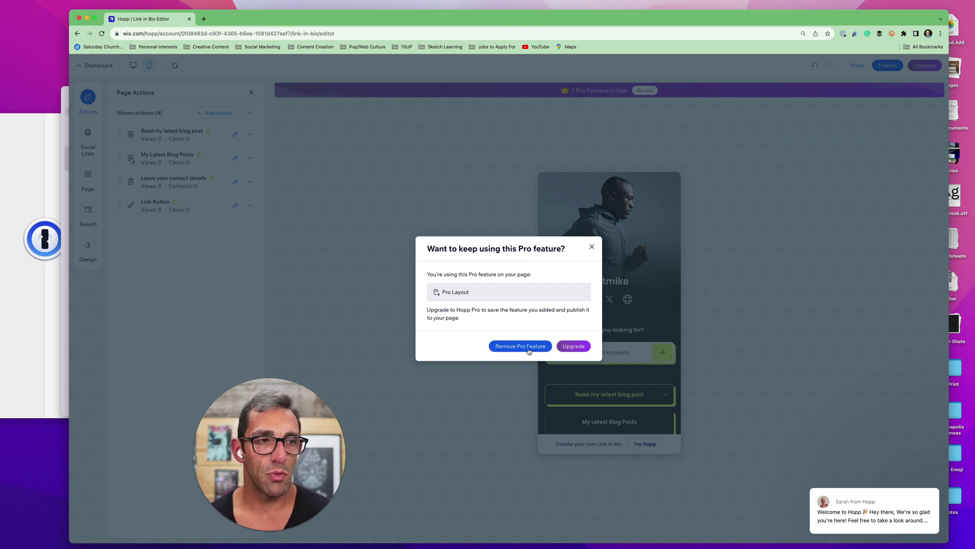
click(593, 248)
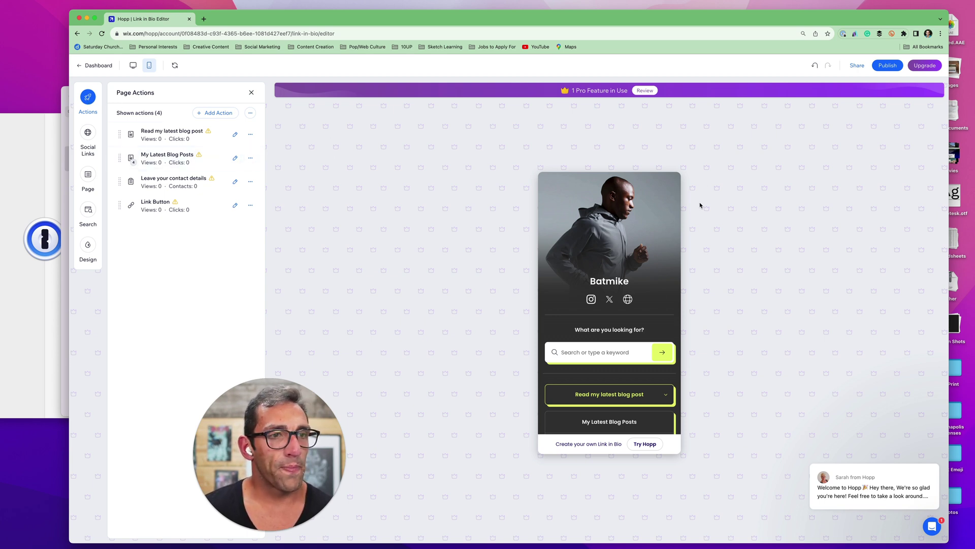
Apply the first featured lime-and-black theme from the Design panel's Theme colours
scroll(627, 367, down, 6)
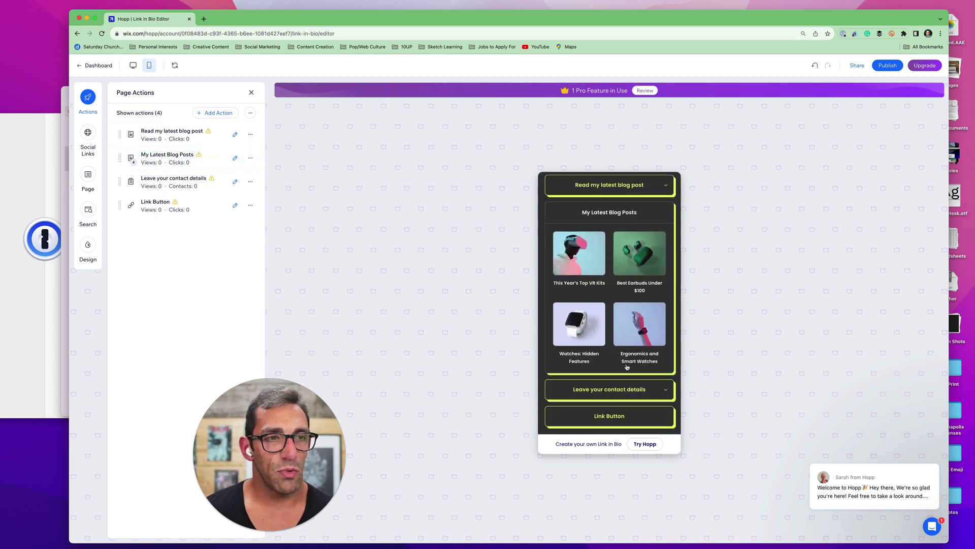
scroll(627, 367, up, 6)
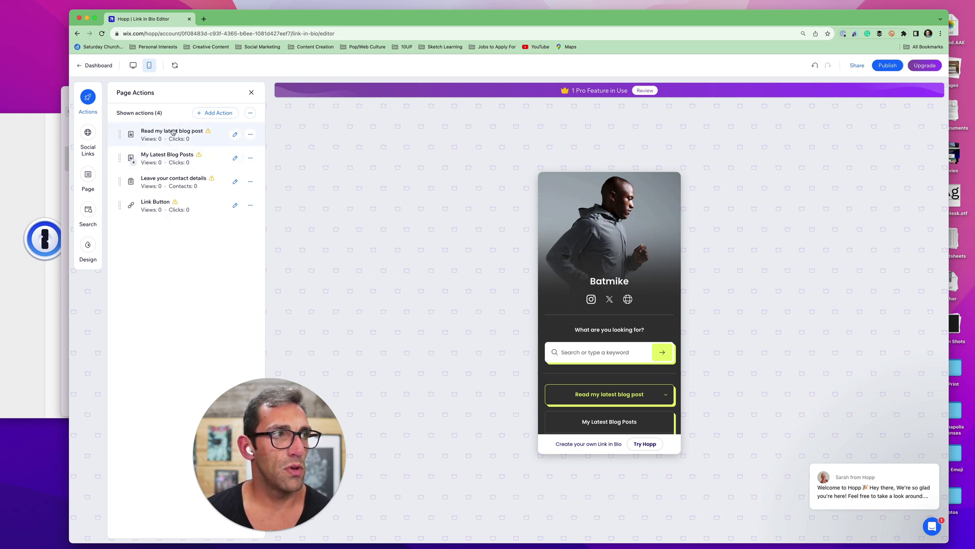
click(88, 247)
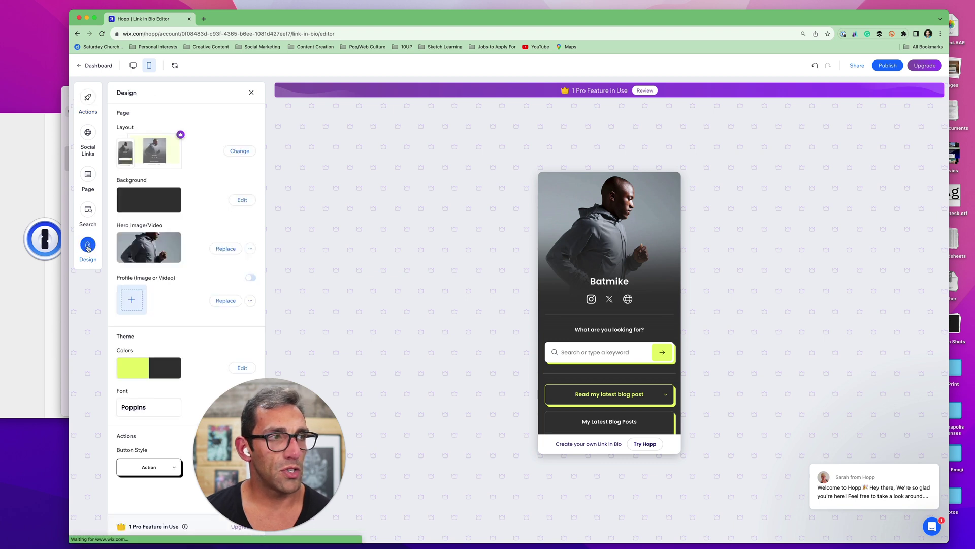
scroll(551, 295, down, 5)
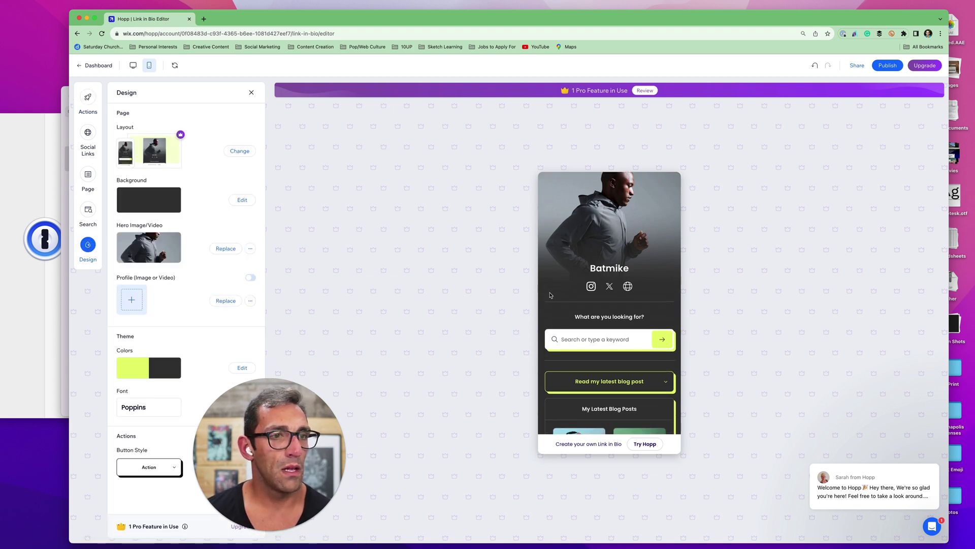
click(171, 370)
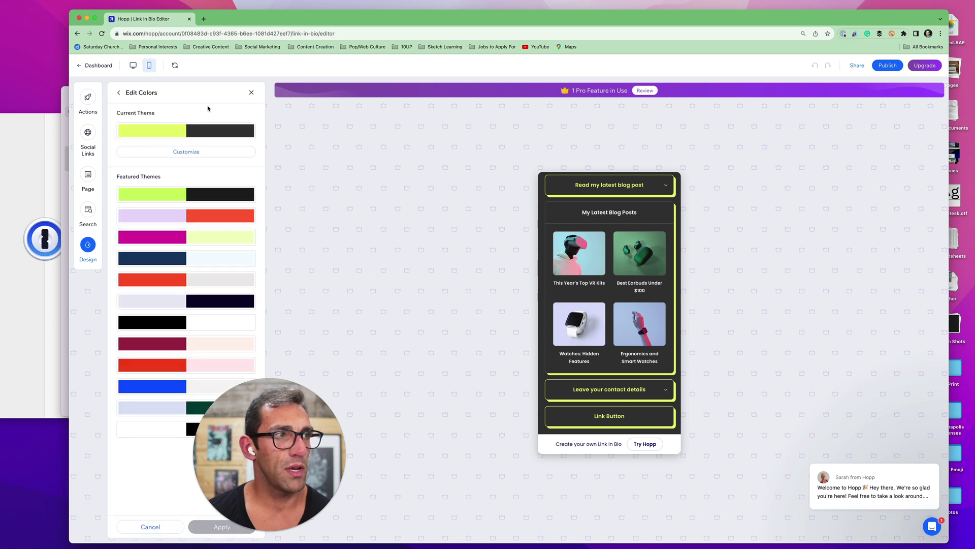
click(179, 193)
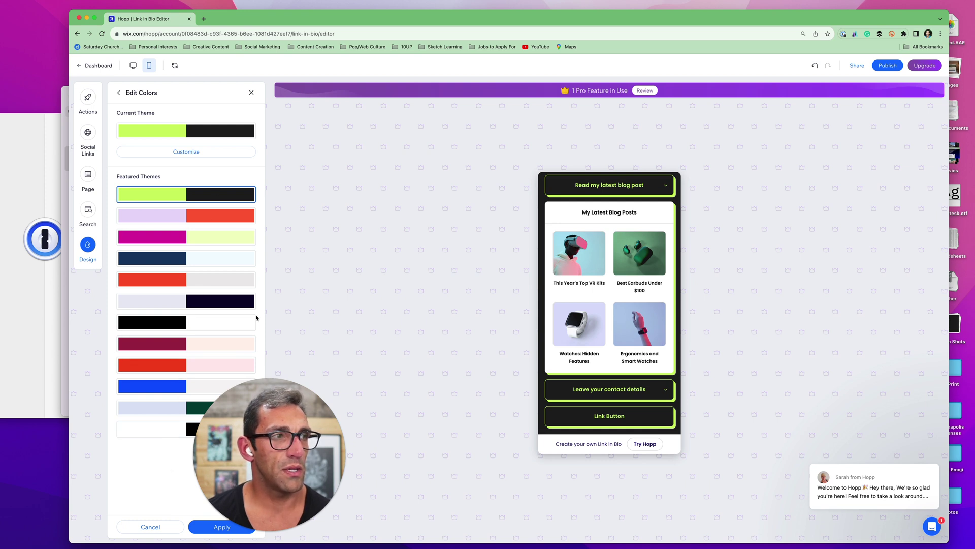
scroll(643, 320, up, 5)
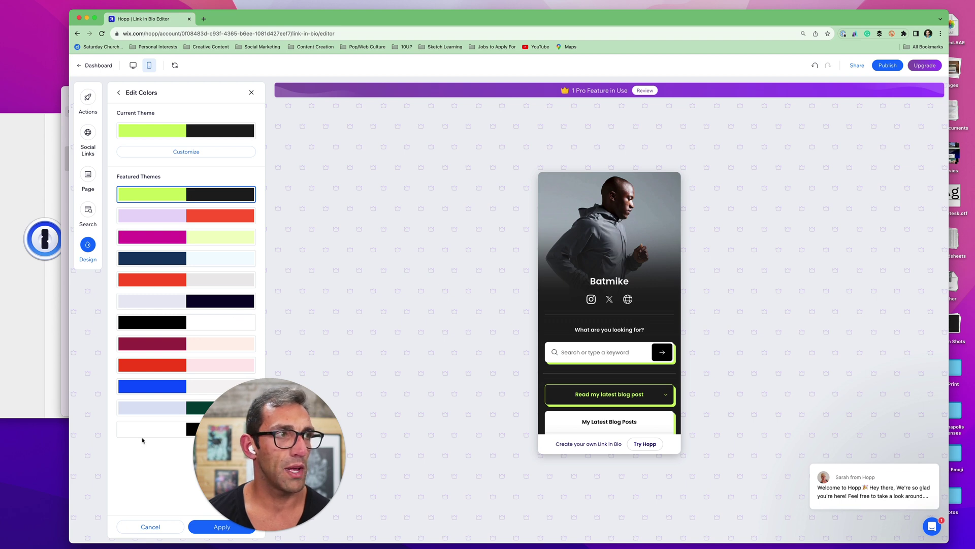
Change the theme's Success widget colour from 60BC57 to 8FBC57
click(191, 152)
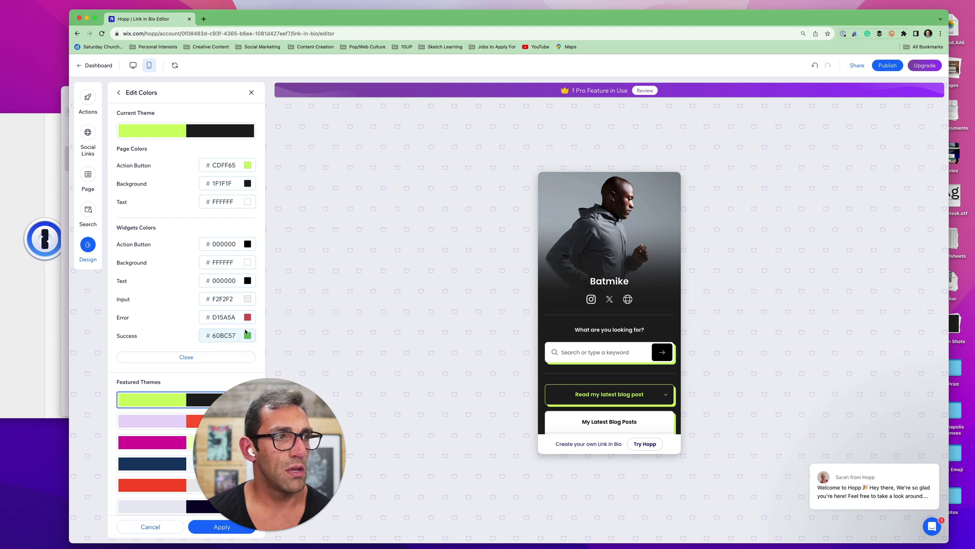
click(248, 336)
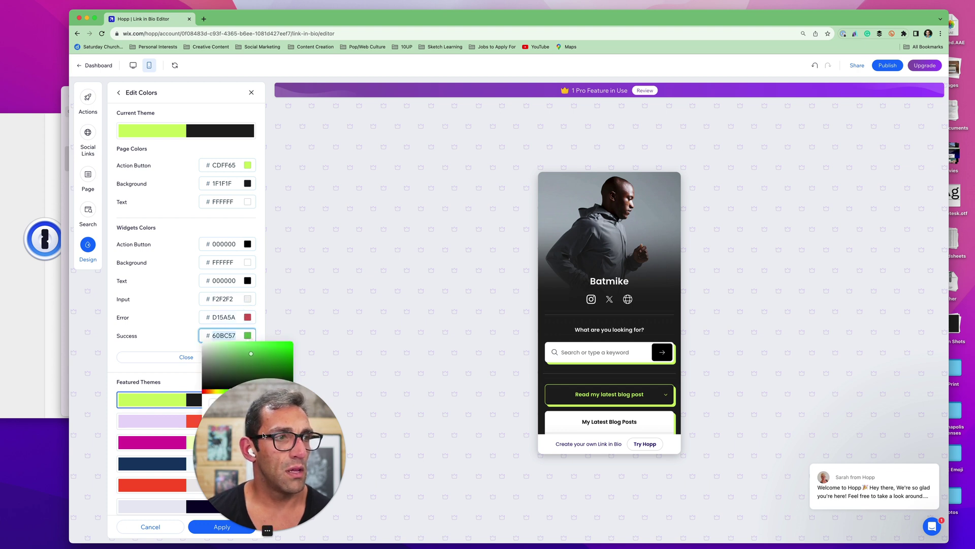
drag(263, 435, 750, 421)
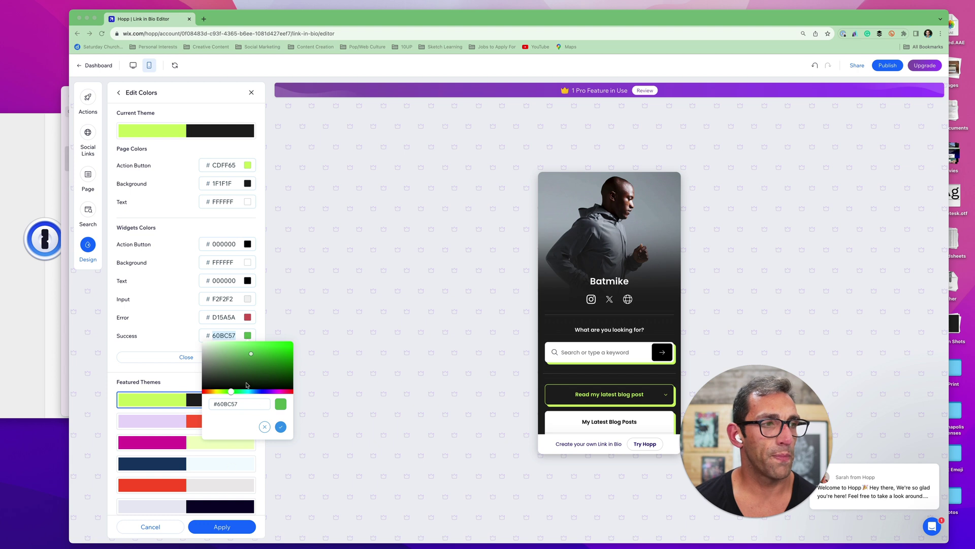
click(227, 393)
mouse_move(226, 393)
mouse_down()
mouse_move(240, 391)
mouse_move(225, 394)
mouse_up()
click(402, 306)
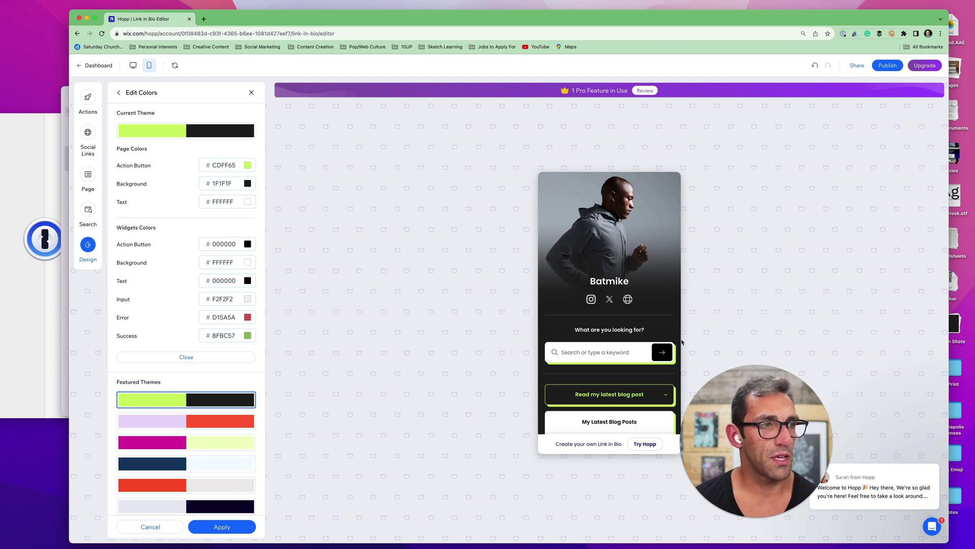
scroll(599, 386, down, 5)
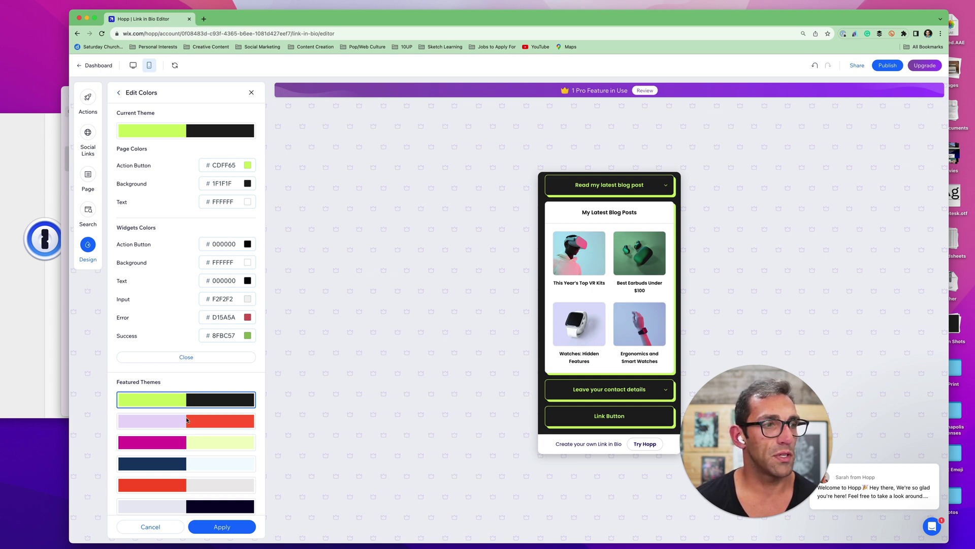
Apply the custom theme colours and set the Batman PNG from Downloads as the hero image
click(235, 530)
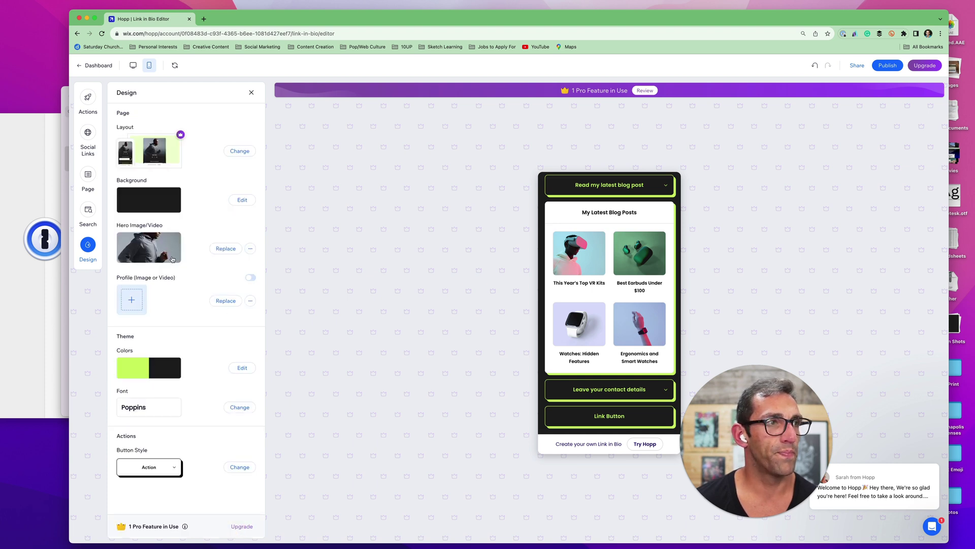
click(226, 249)
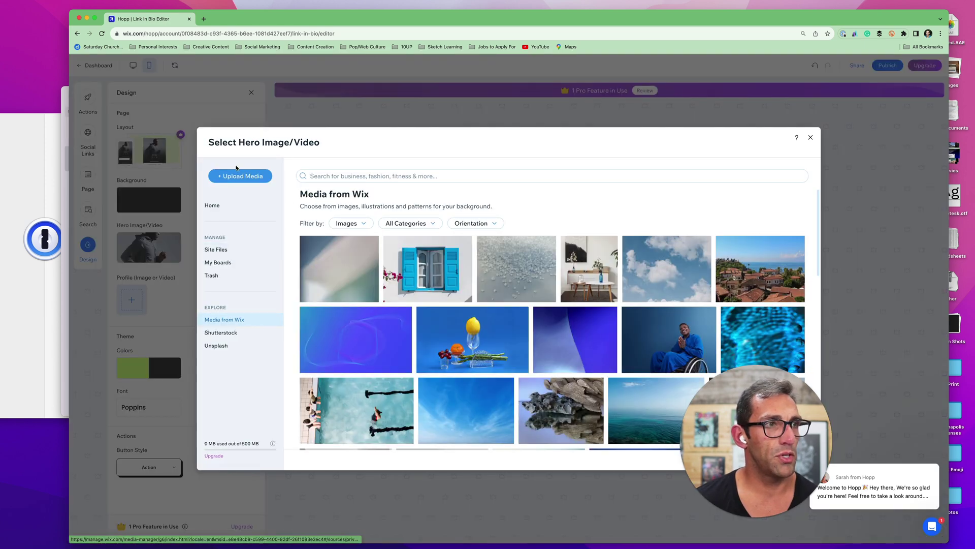
click(228, 178)
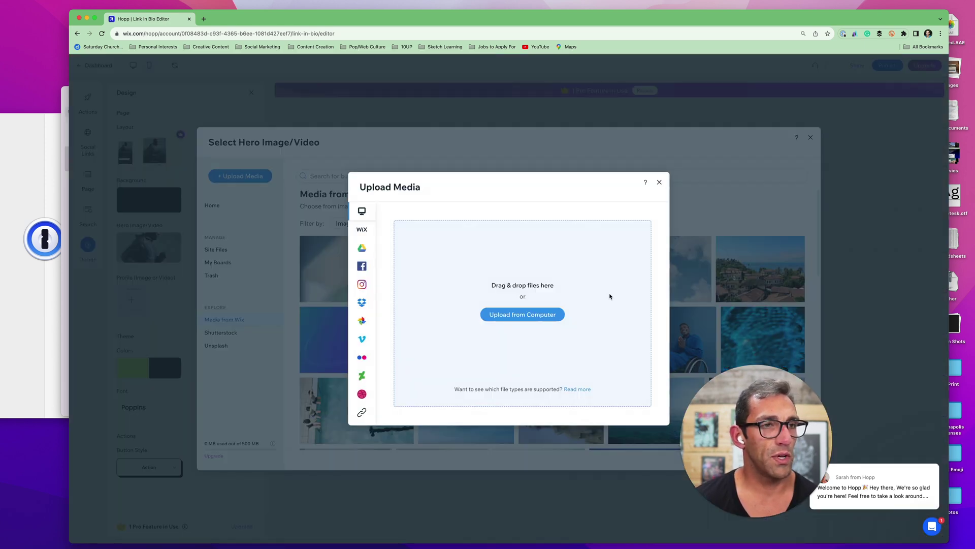
click(554, 316)
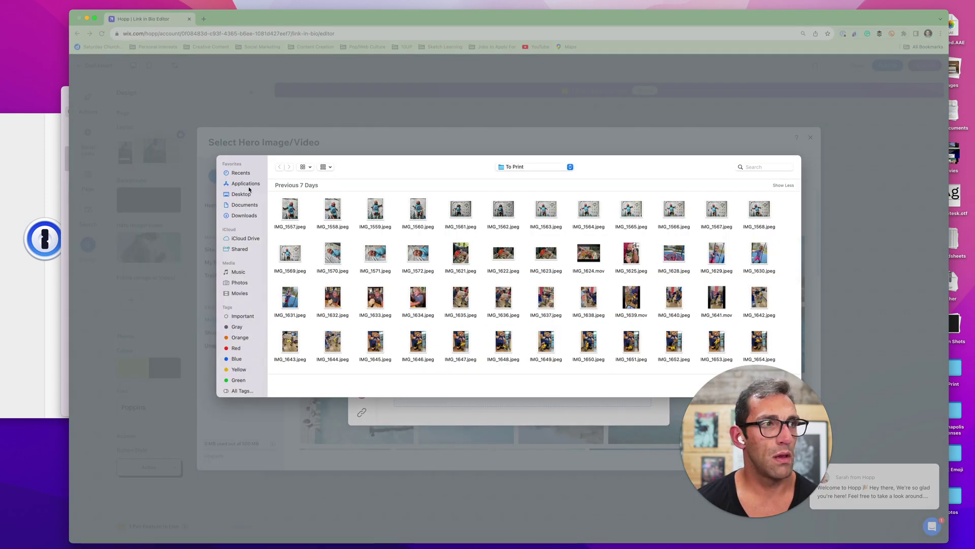
click(241, 194)
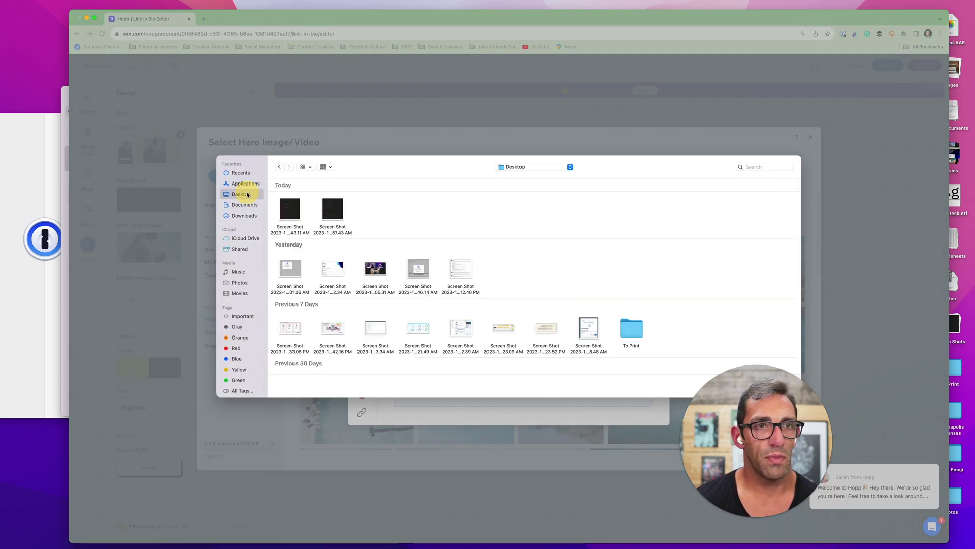
click(244, 215)
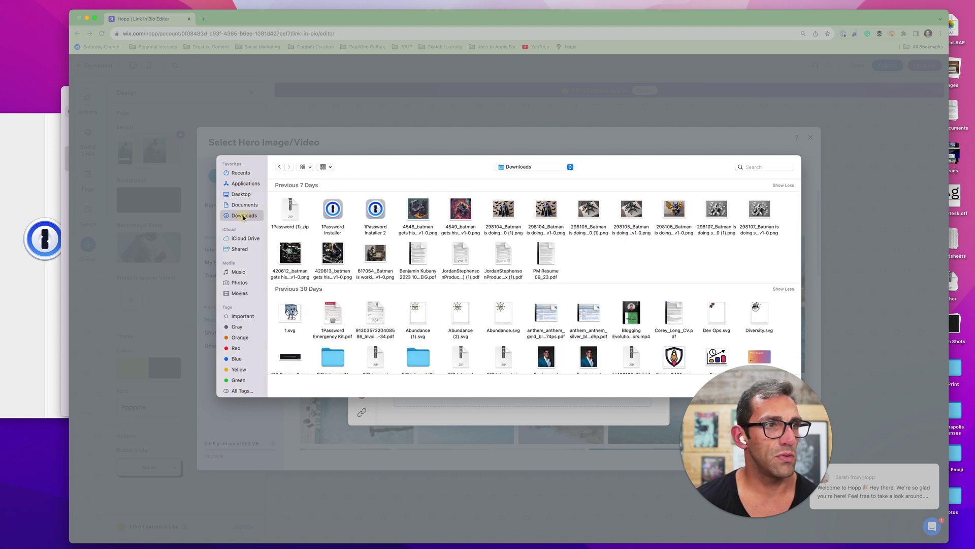
click(505, 206)
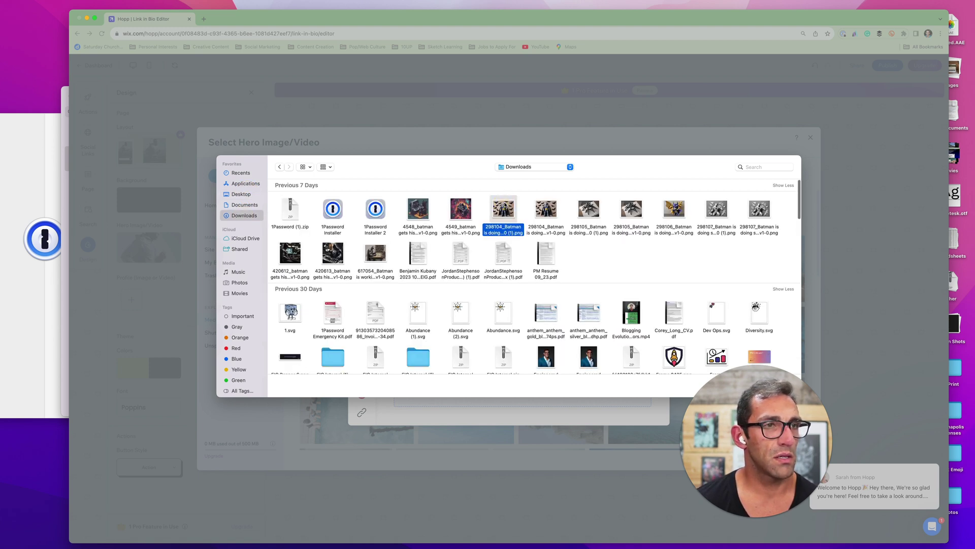
click(780, 386)
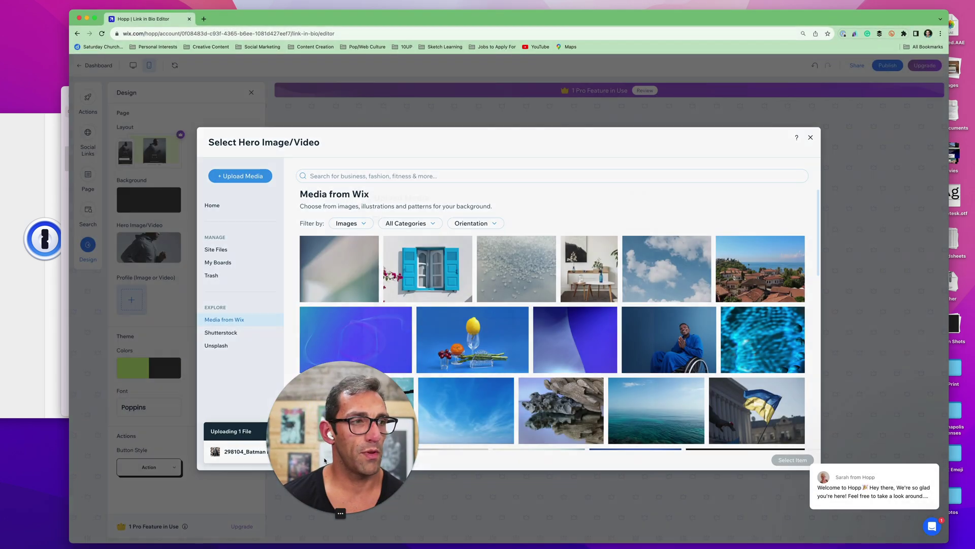
drag(314, 462, 151, 471)
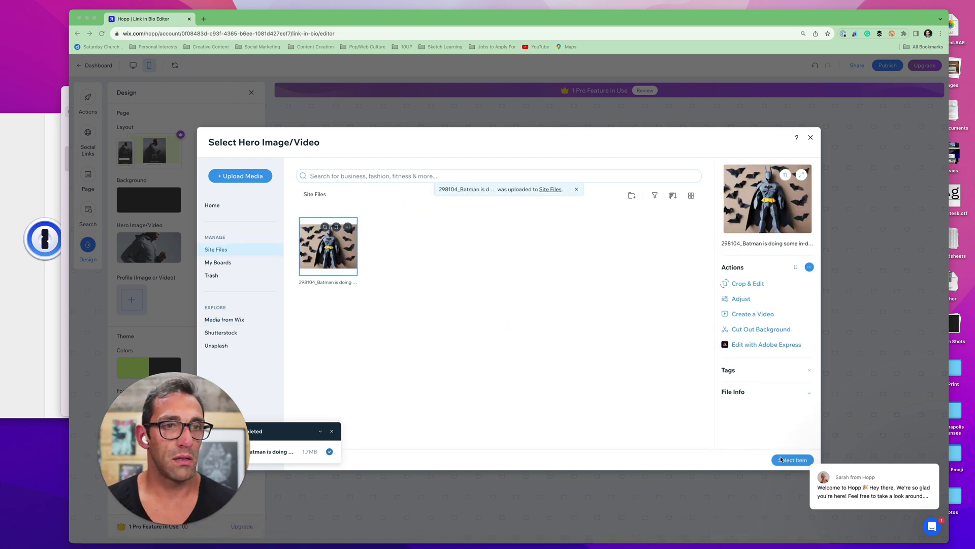
click(781, 460)
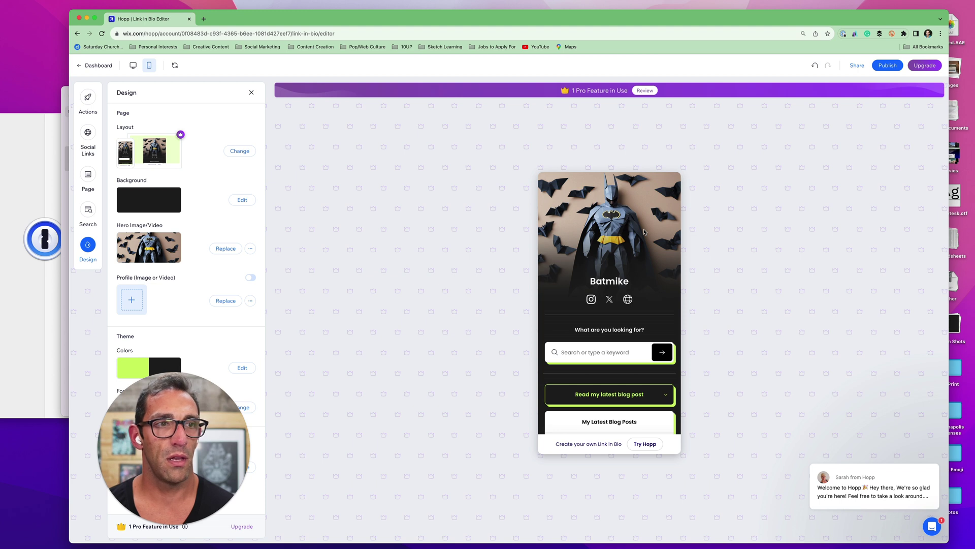
scroll(641, 335, down, 1)
scroll(641, 336, down, 5)
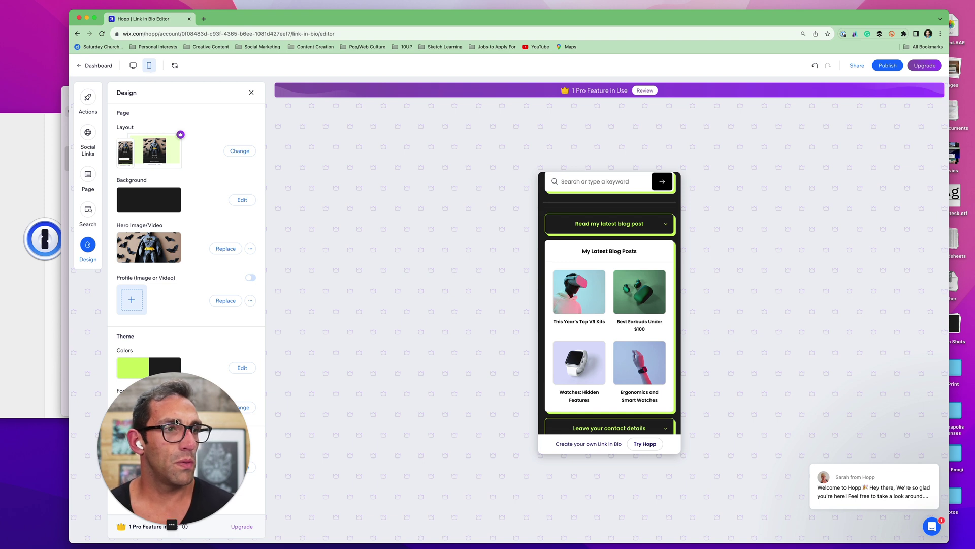
drag(176, 421, 865, 337)
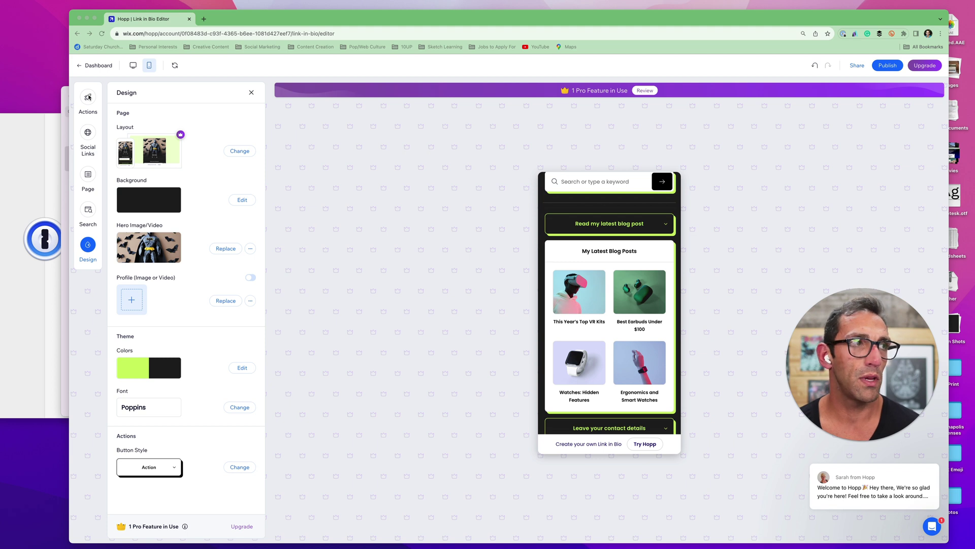
Display 'Read my latest blog post' as a card and open its edit settings
click(88, 97)
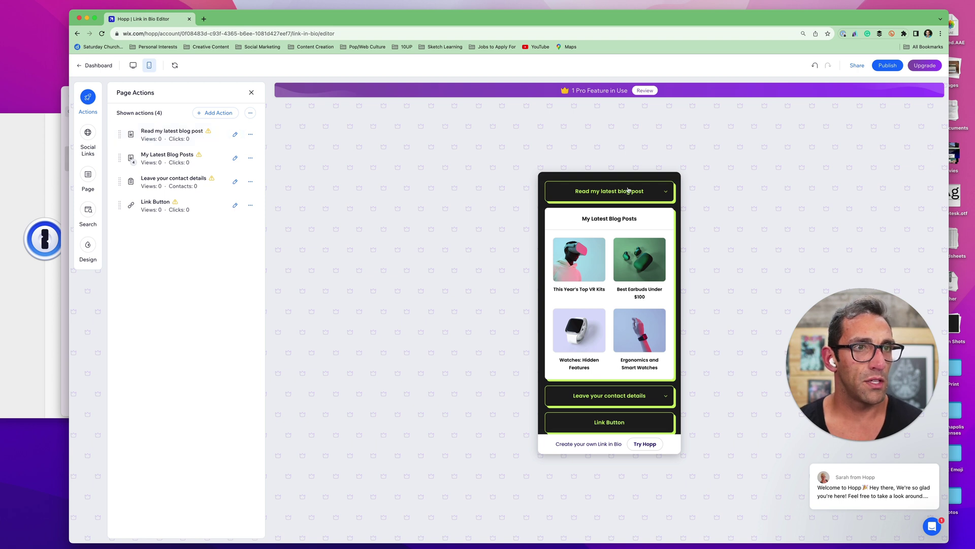
click(249, 135)
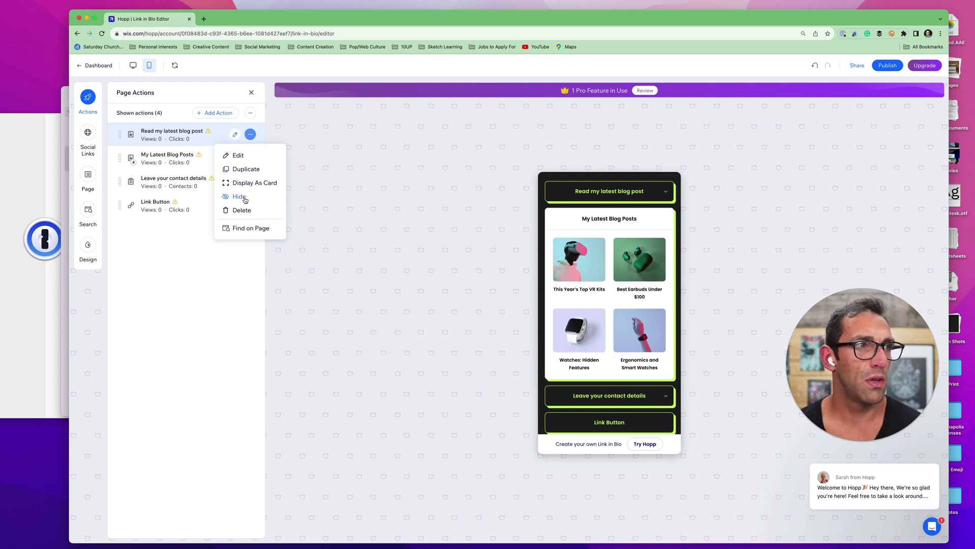
click(265, 182)
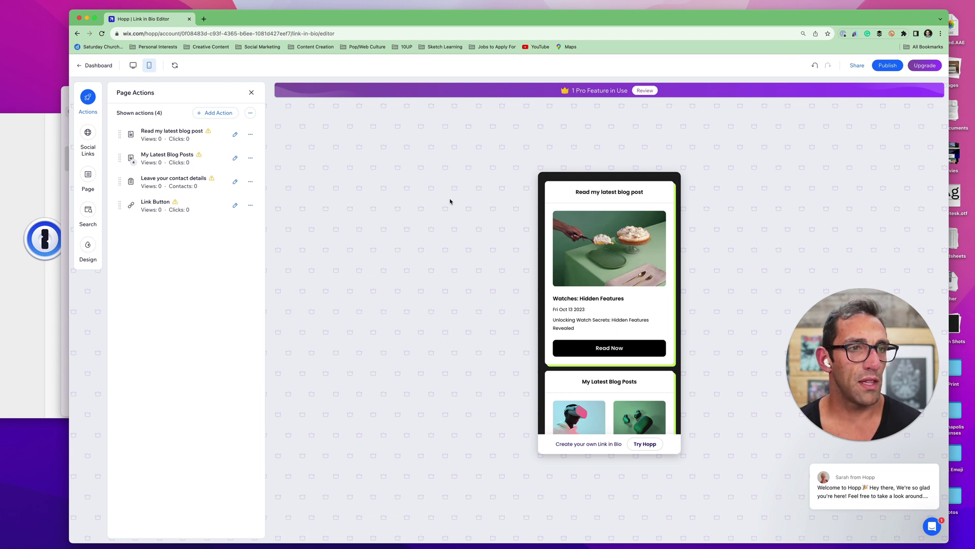
click(250, 134)
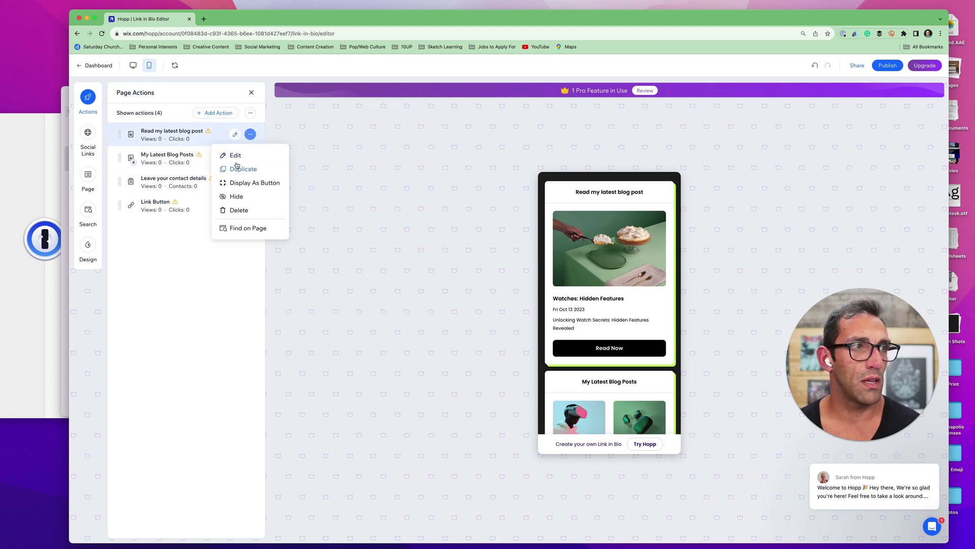
click(237, 156)
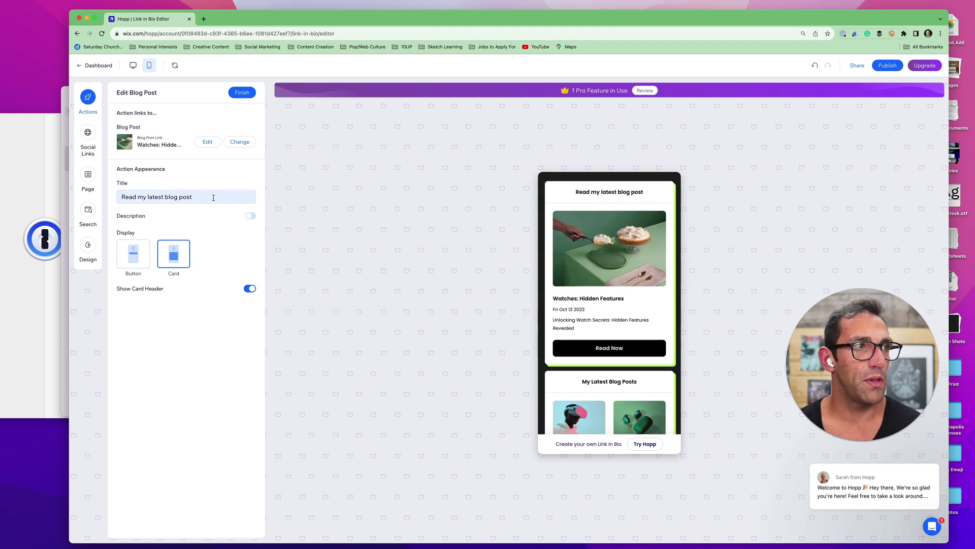
Retitle the blog post action 'Recent Thoughts' and display it as a button that opens as a card
drag(214, 198, 123, 197)
key(BackSpace)
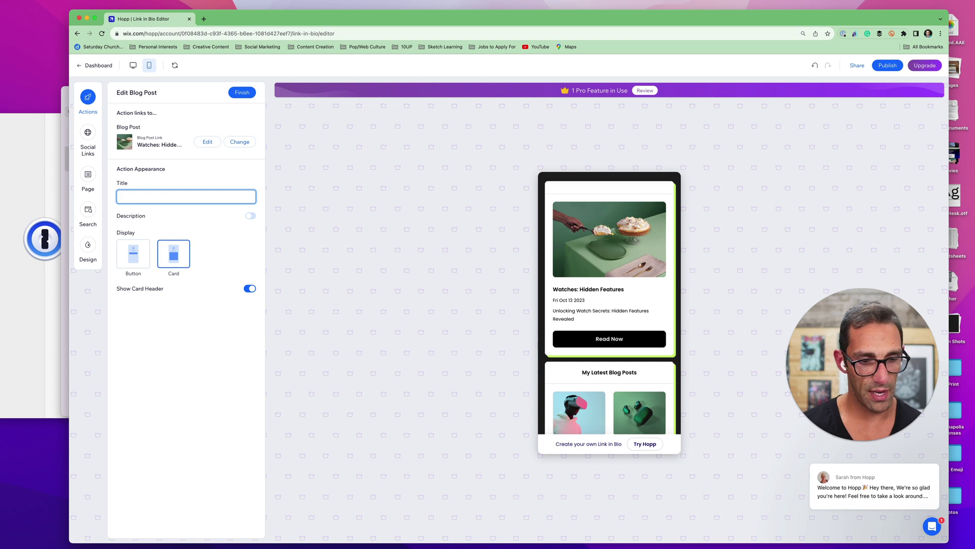
text(Recent )
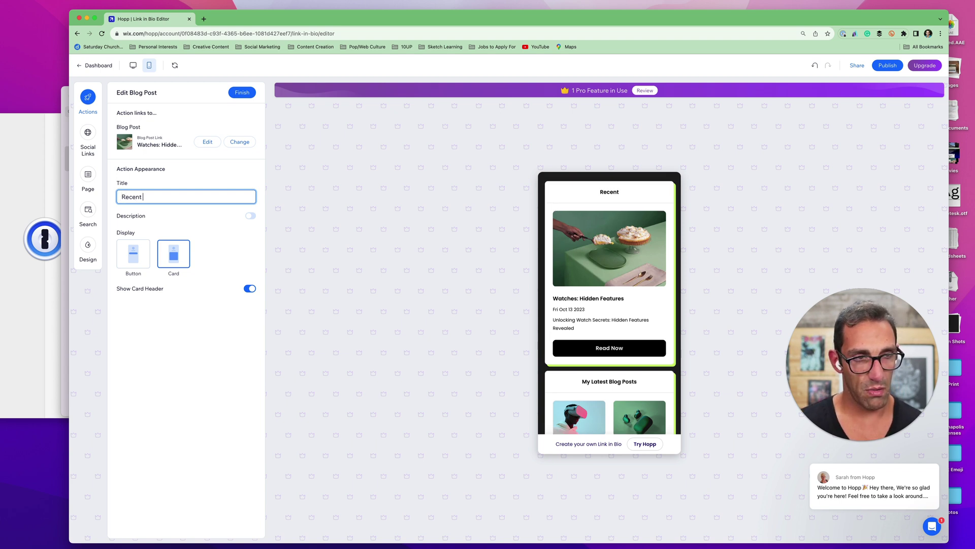
text(thoughts)
key(BackSpace)
key(BackSpace)
key(BackSpace)
key(BackSpace)
key(BackSpace)
key(BackSpace)
key(BackSpace)
key(BackSpace)
text(Thoughts)
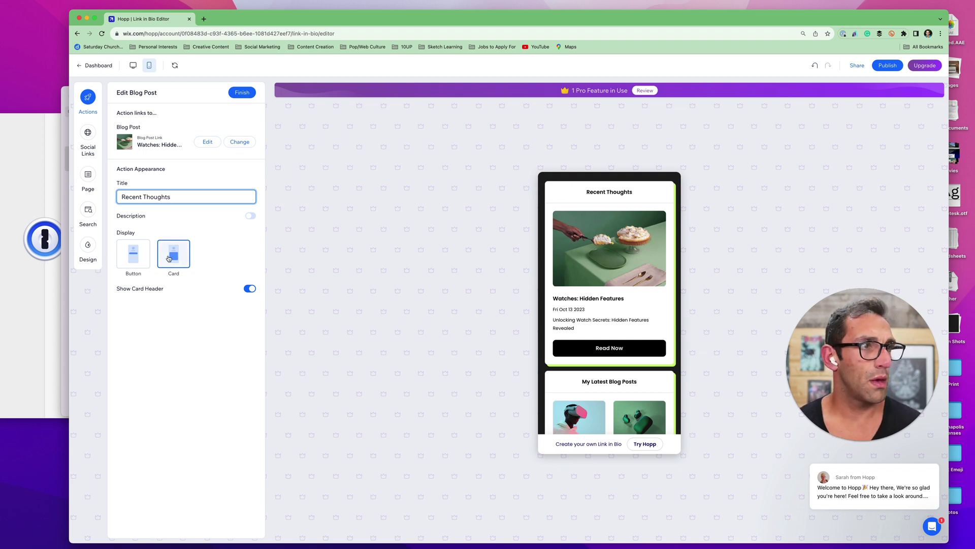
click(143, 260)
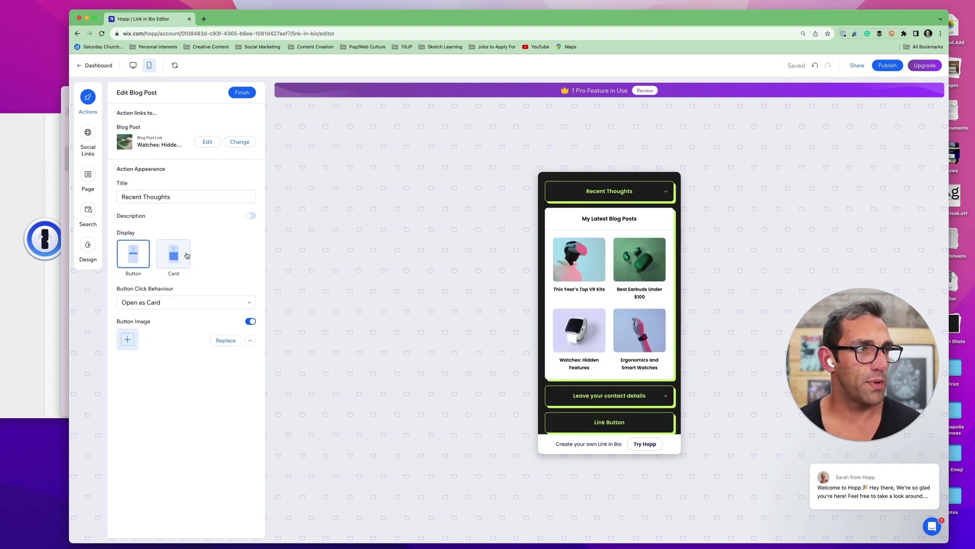
click(218, 304)
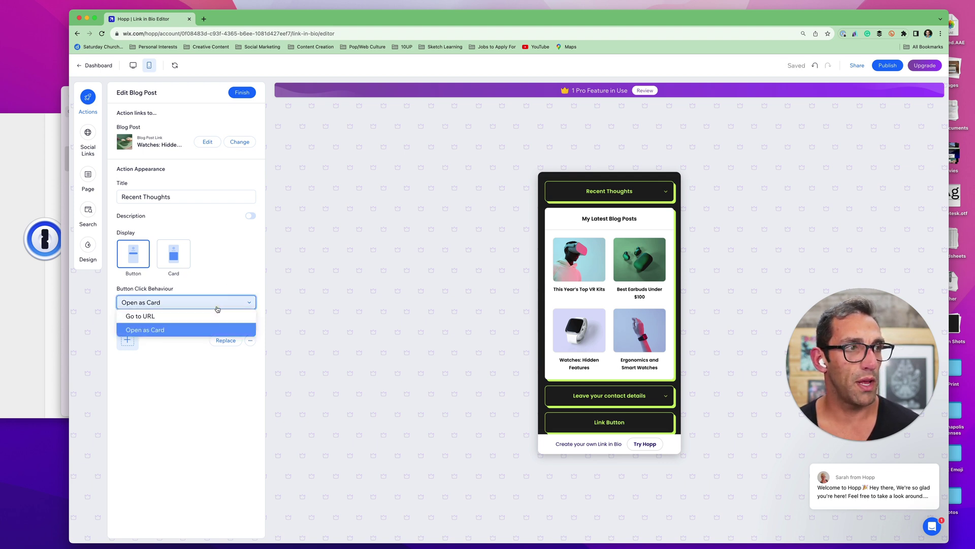
click(233, 274)
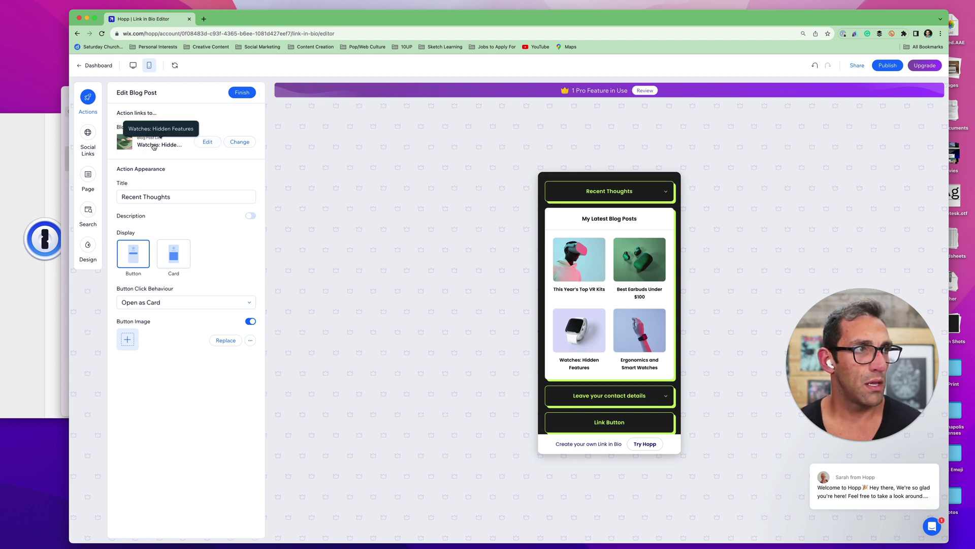
Check the linked post's preview details, then open the Choose a Blog Post Link dialog
click(197, 142)
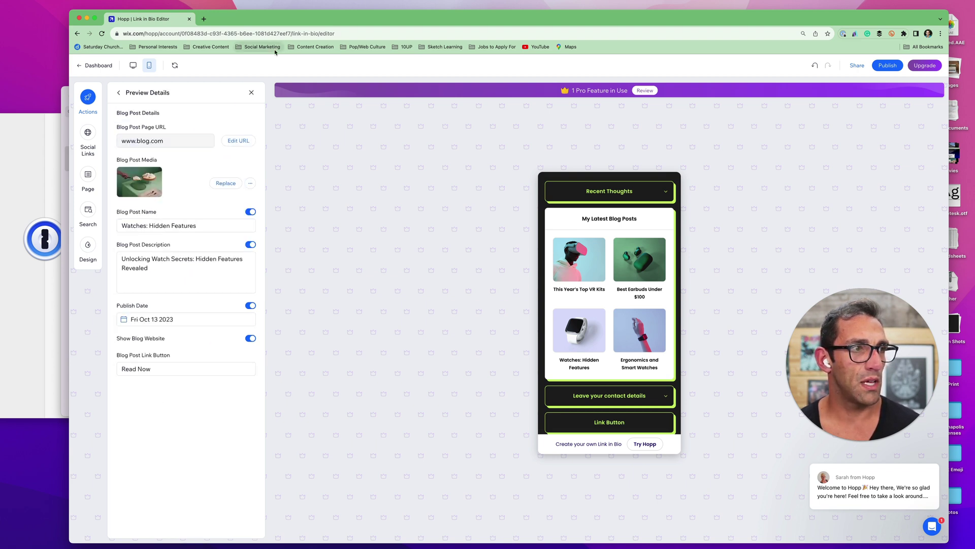
click(133, 93)
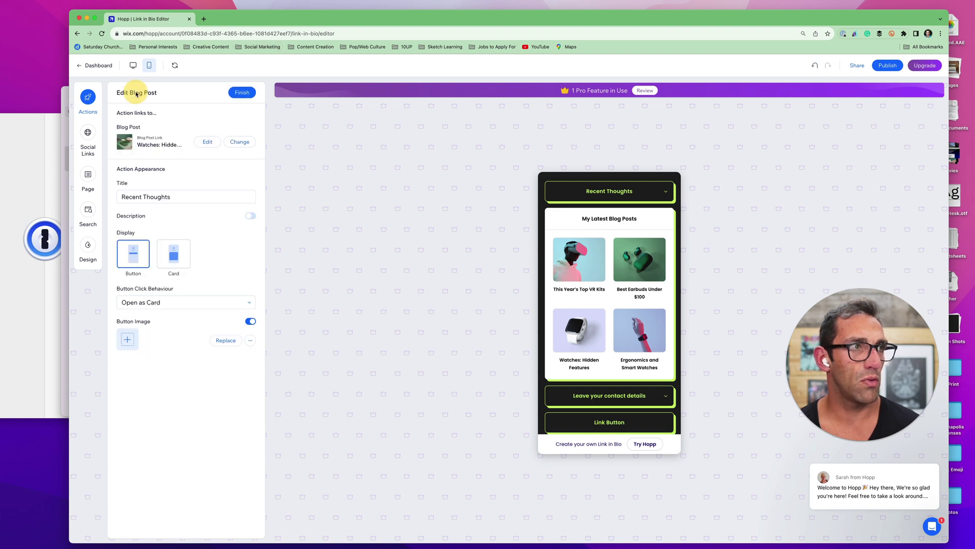
click(243, 141)
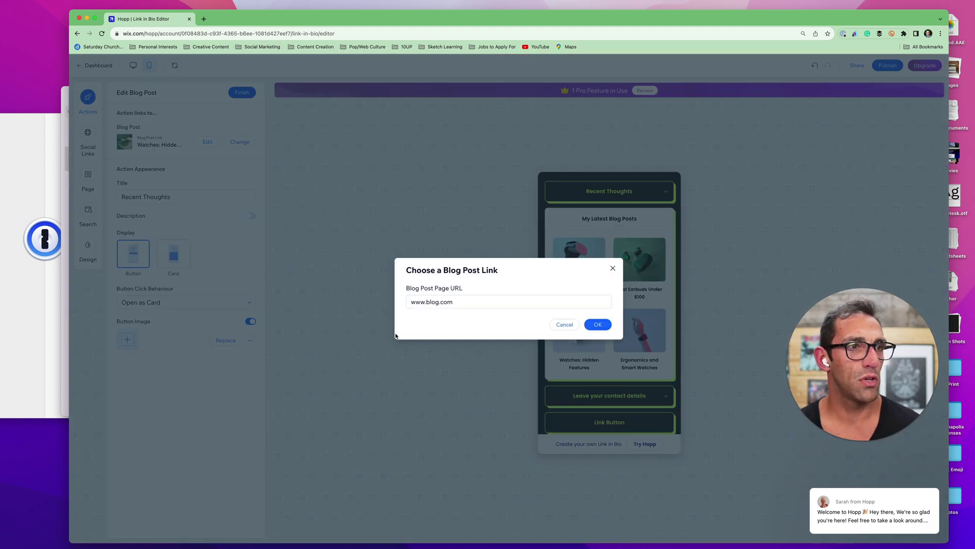
Load mikebal.com and copy the address of the All Things Product Market Fit post
click(204, 20)
text(mikebal.com)
key(Return)
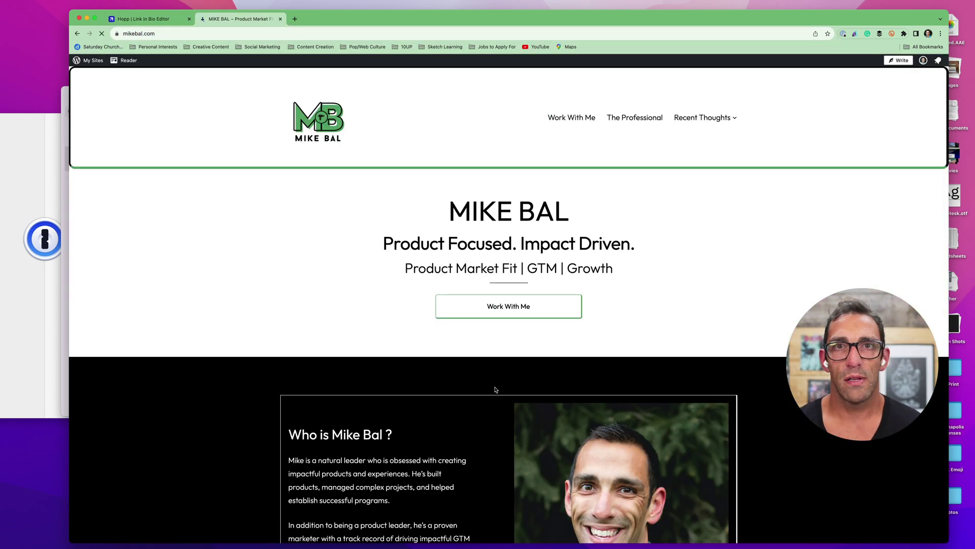
scroll(450, 464, down, 10)
scroll(448, 462, down, 3)
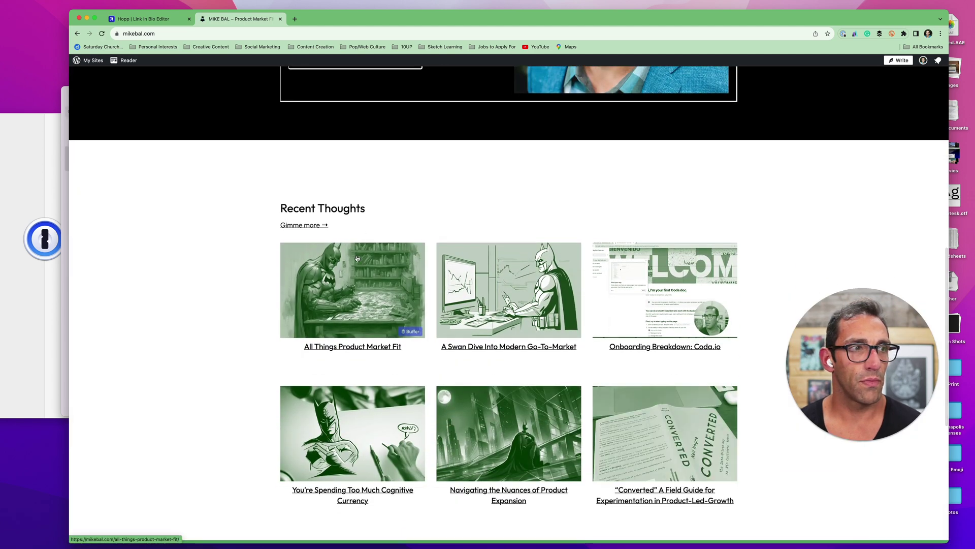
click(358, 259)
click(345, 32)
key(cmd+c)
Paste the copied post URL as the Blog Post Page URL and confirm it
click(143, 18)
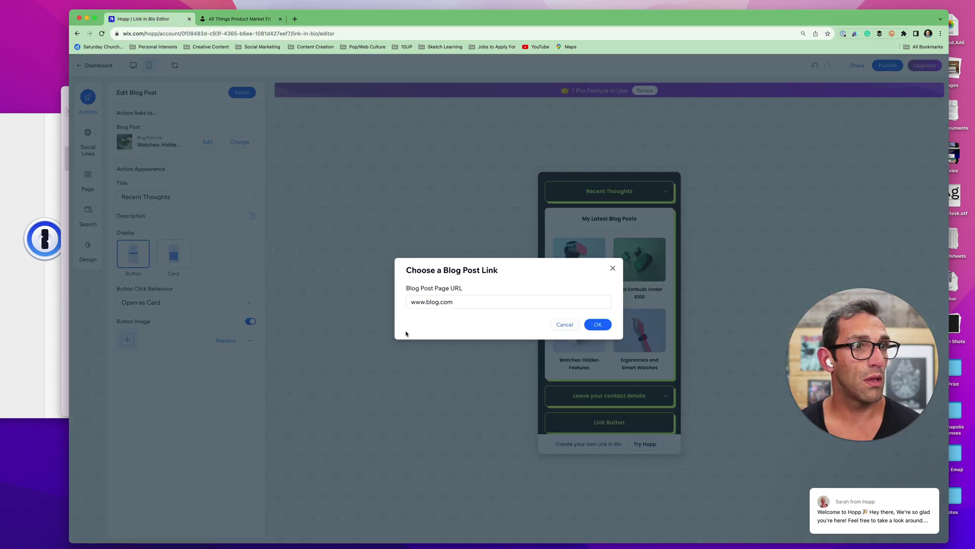
click(466, 306)
key(cmd+v)
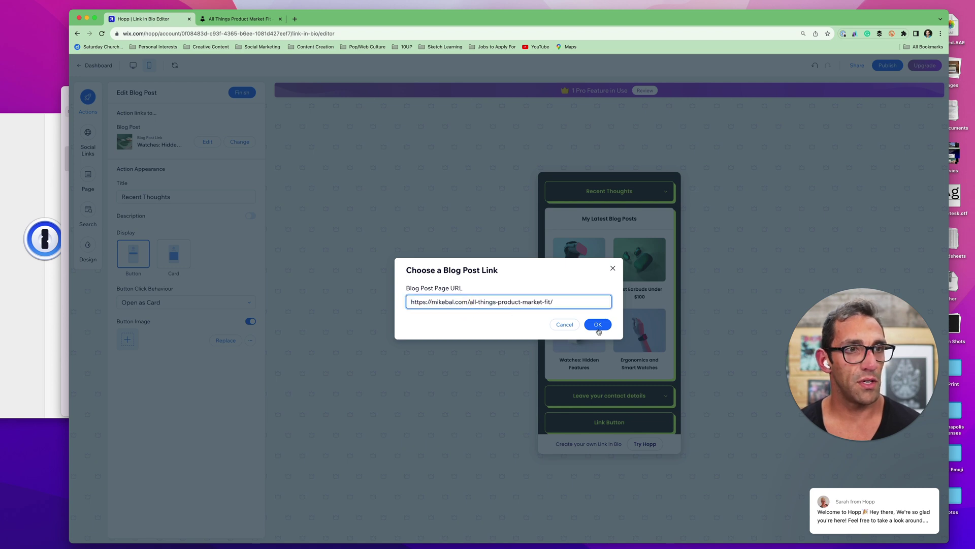
click(598, 326)
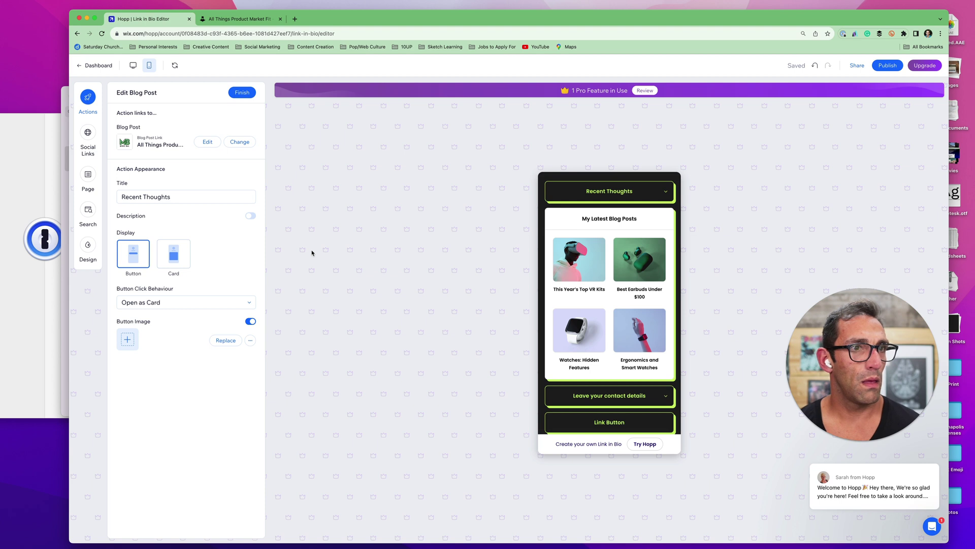
scroll(617, 290, up, 5)
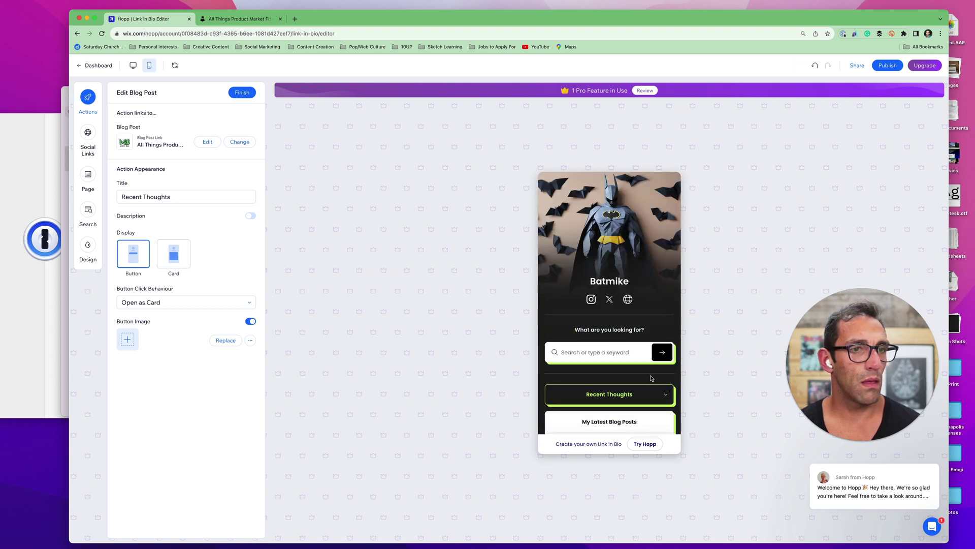
Shorten the post name to 'All Things Product Market Fit' by removing ' – MIKE BAL'
click(666, 394)
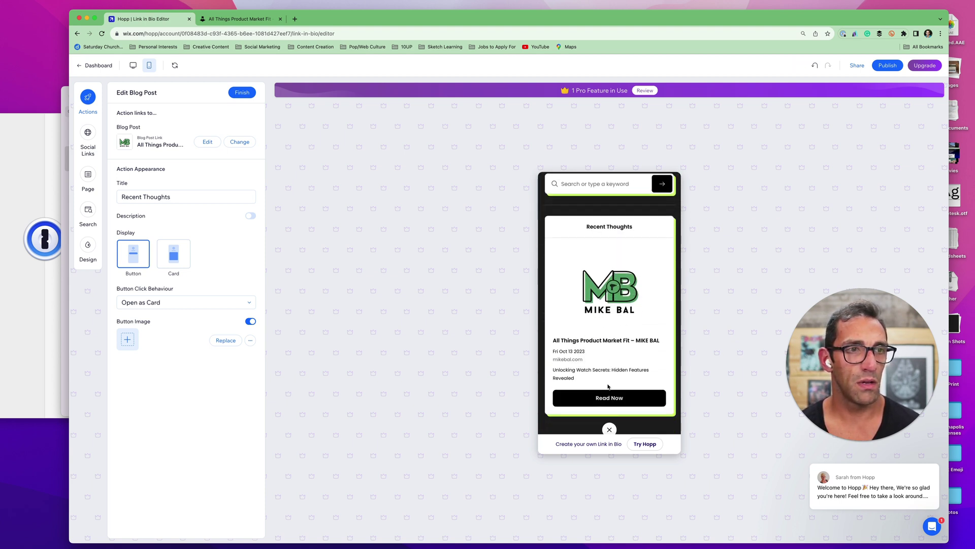
click(204, 143)
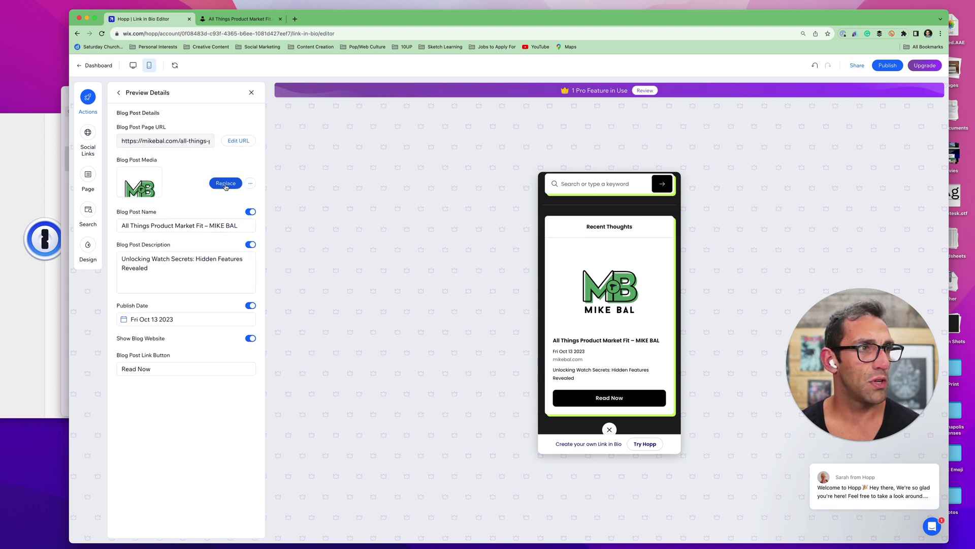
click(250, 184)
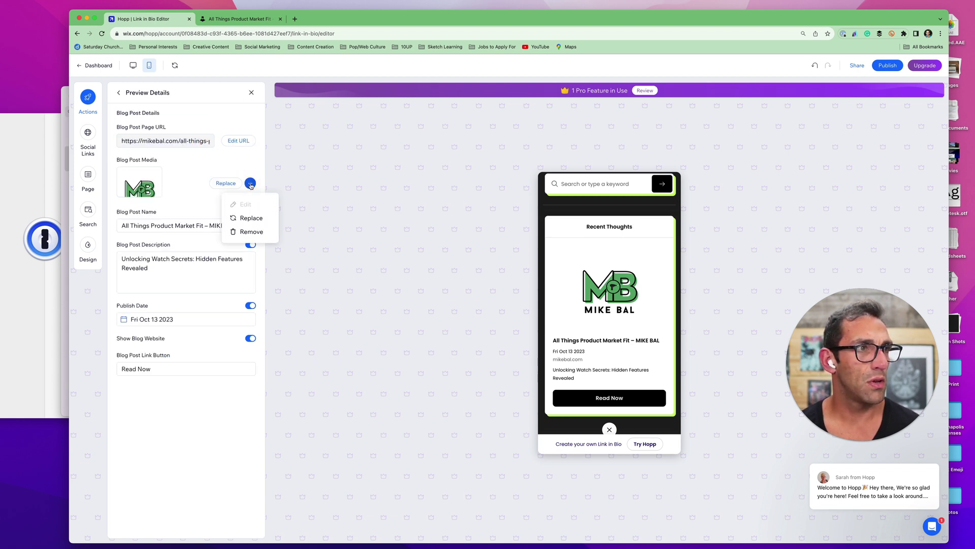
click(183, 173)
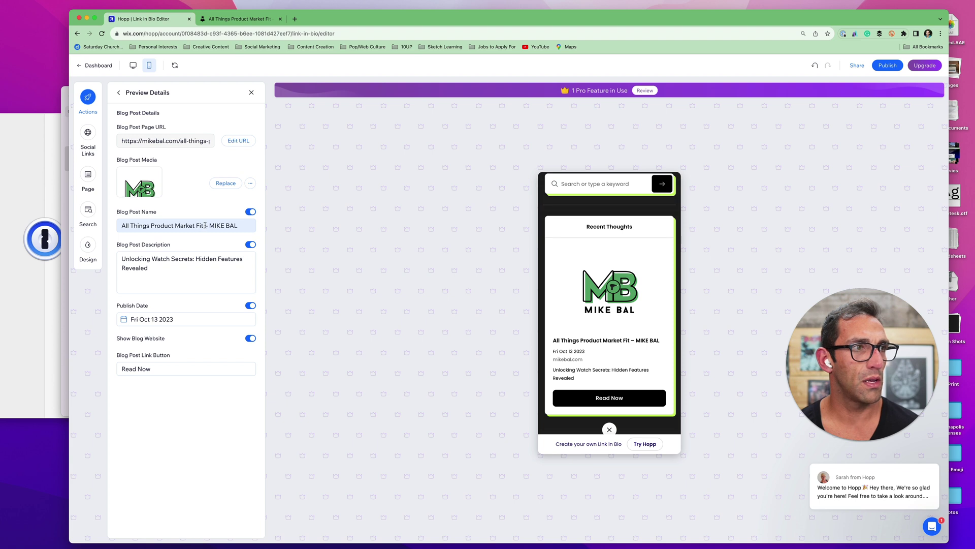
drag(205, 225, 337, 225)
key(BackSpace)
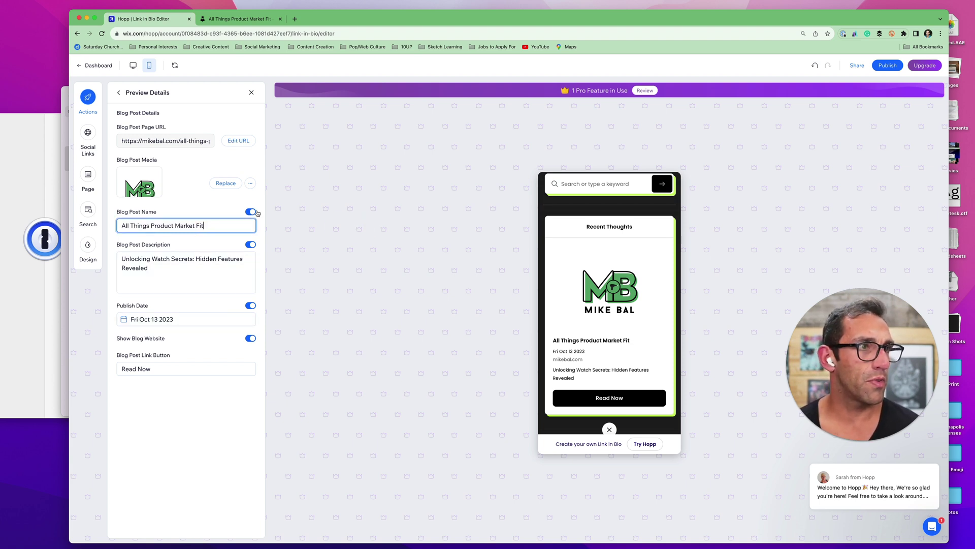
click(634, 227)
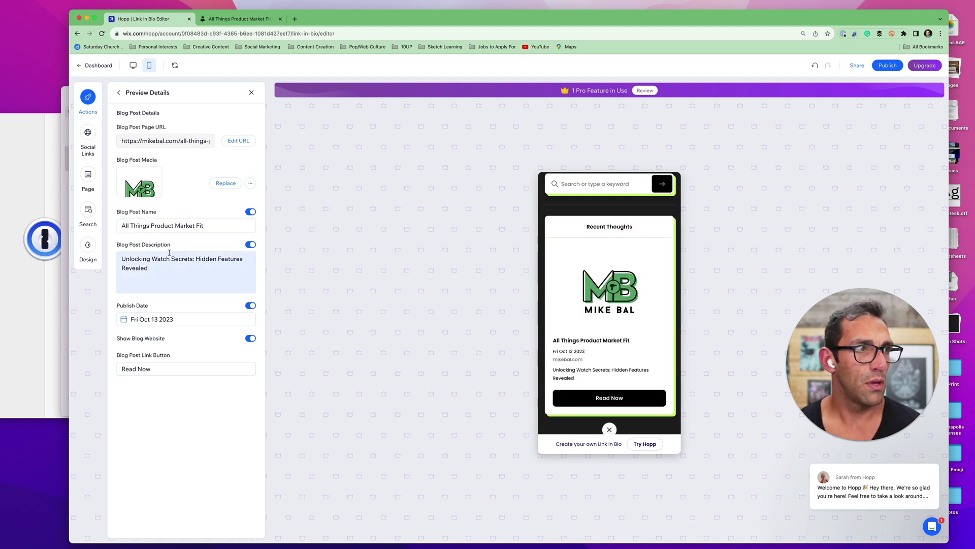
Hide the publish date and change the link button text to 'Check it out'
click(252, 306)
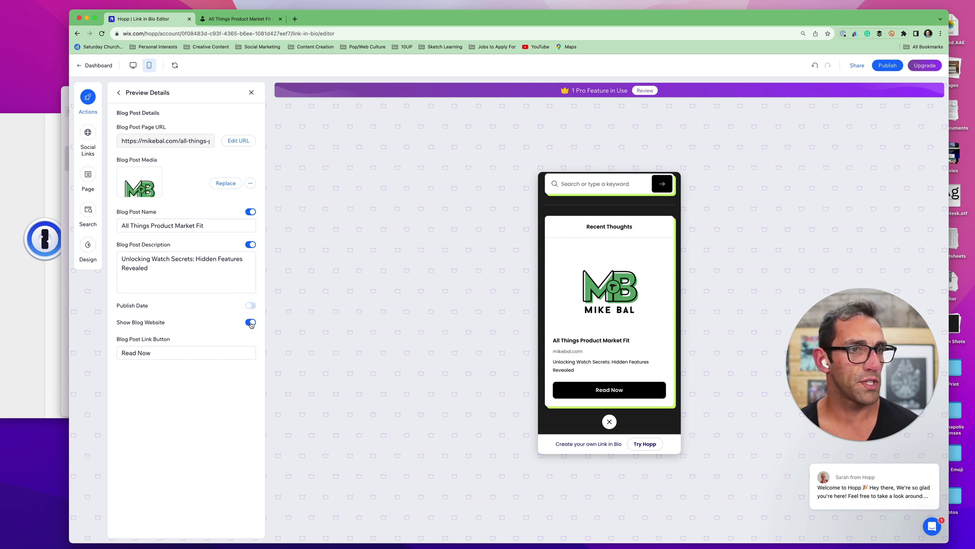
drag(183, 351, 102, 355)
text(Check)
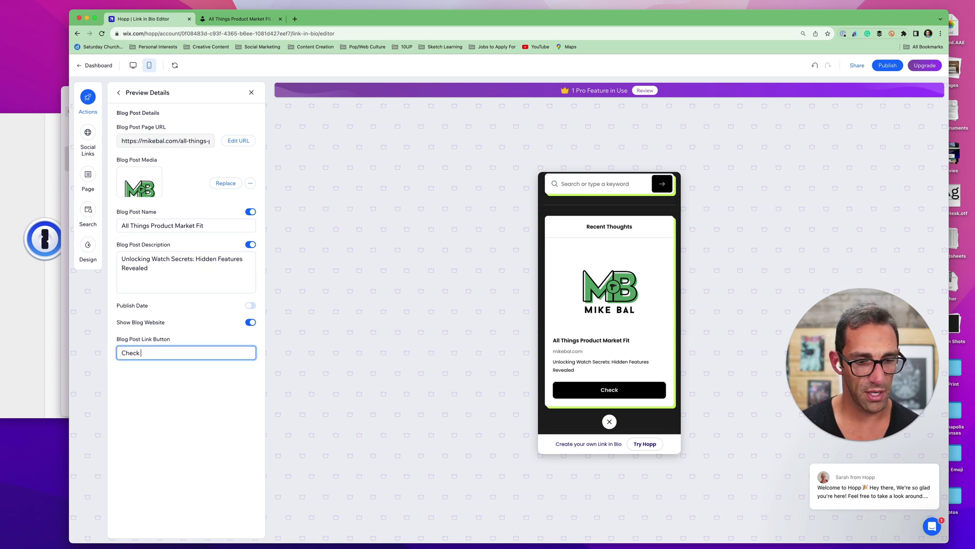
text( it out)
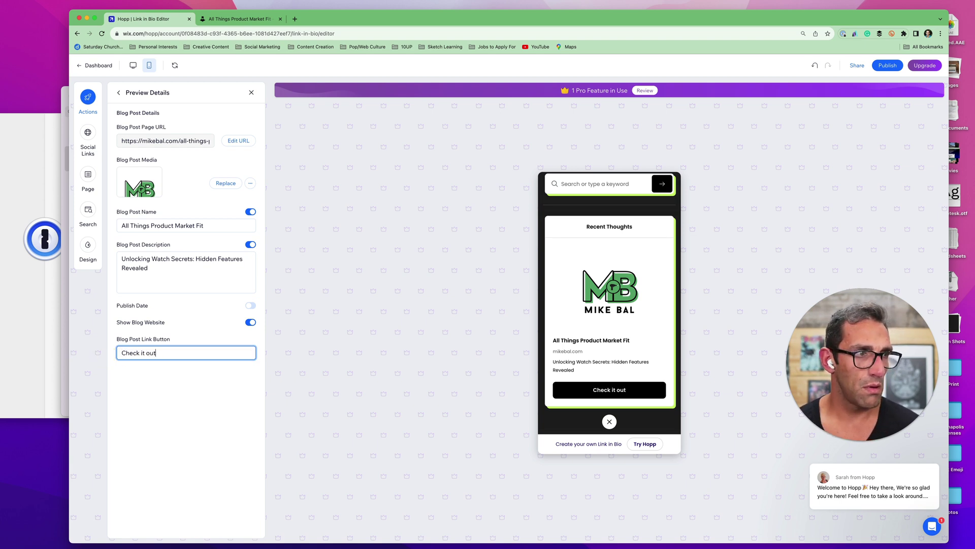
click(609, 420)
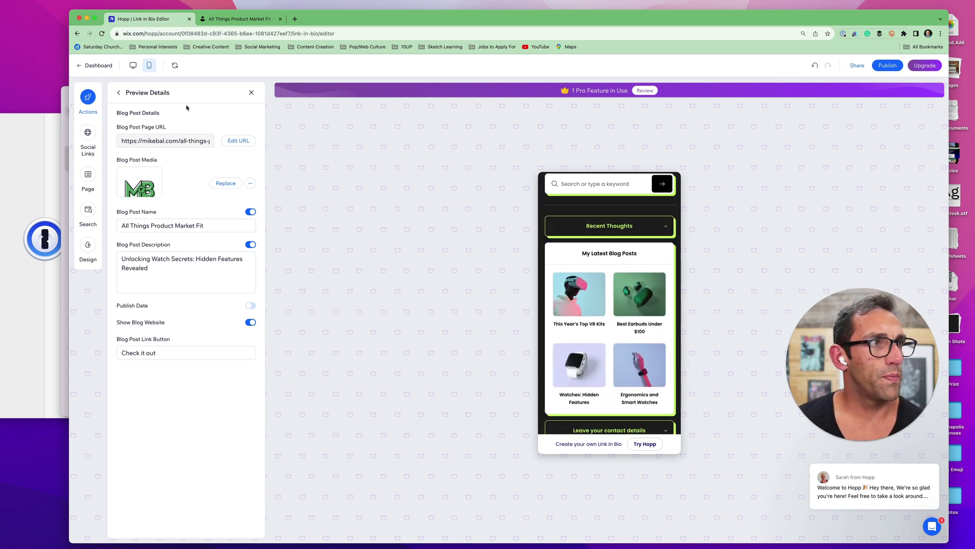
click(120, 92)
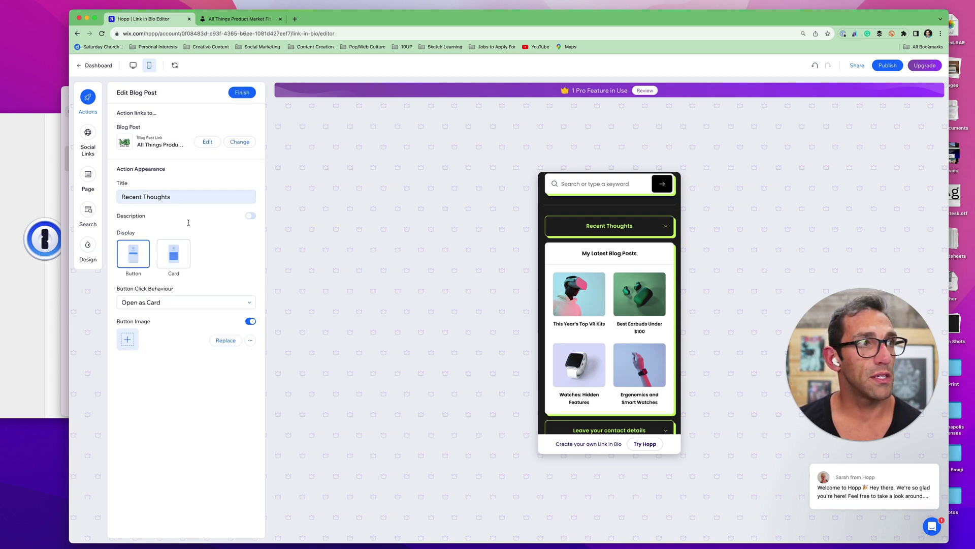
scroll(618, 279, up, 2)
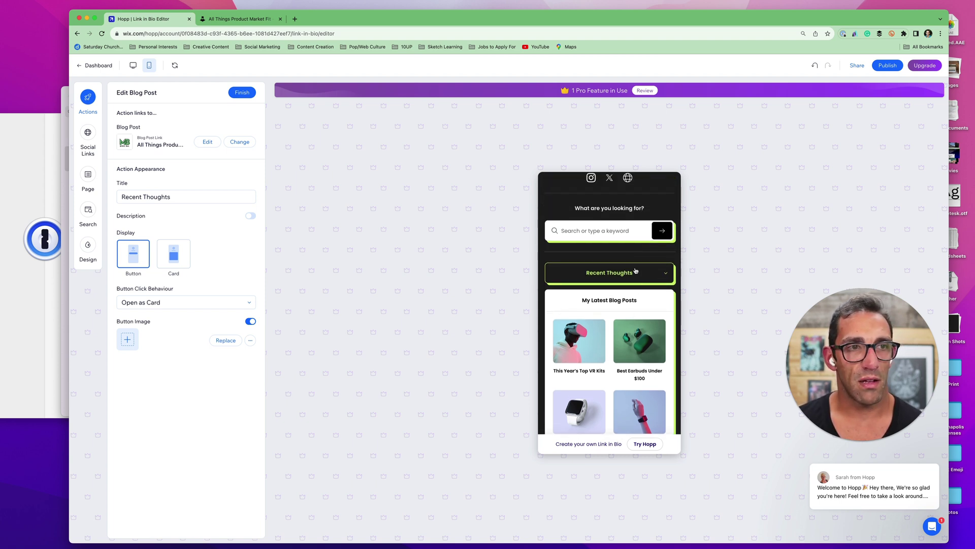
click(671, 272)
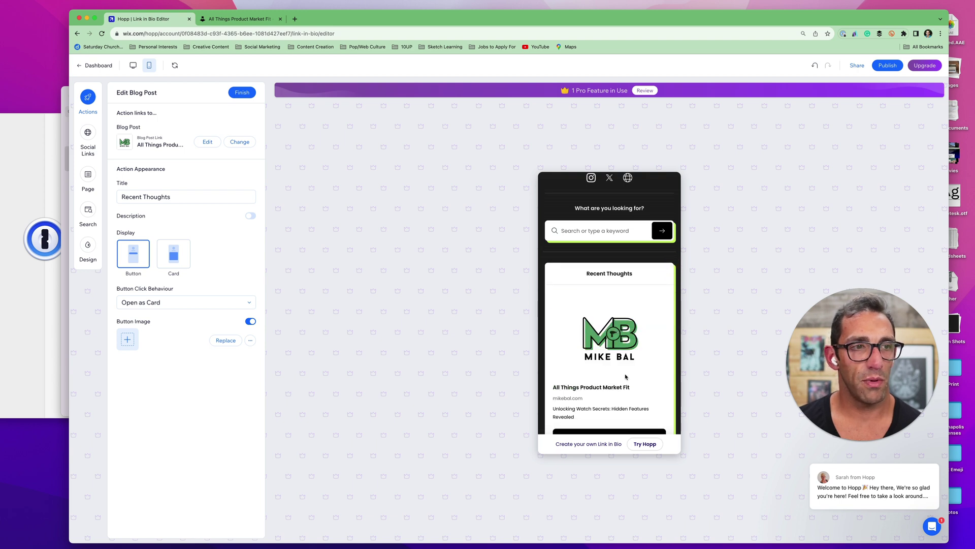
click(609, 415)
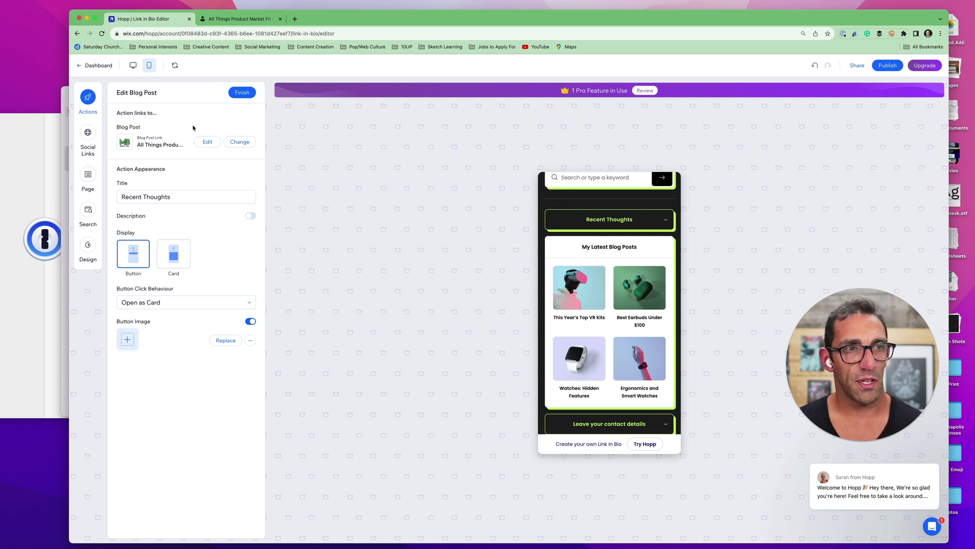
Give My Latest Blog Posts the Pro carousel layout and make clicked posts open their link
click(88, 98)
click(87, 98)
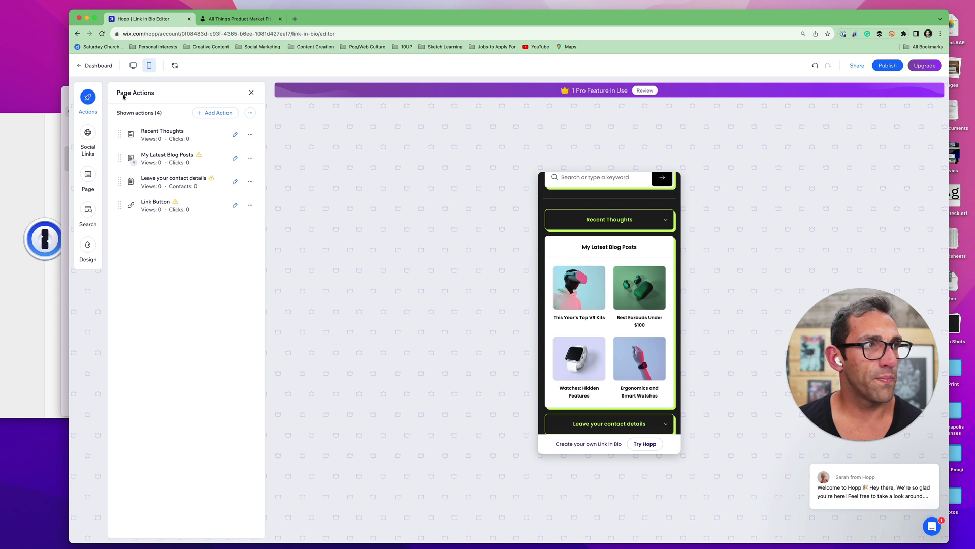
click(666, 219)
click(665, 219)
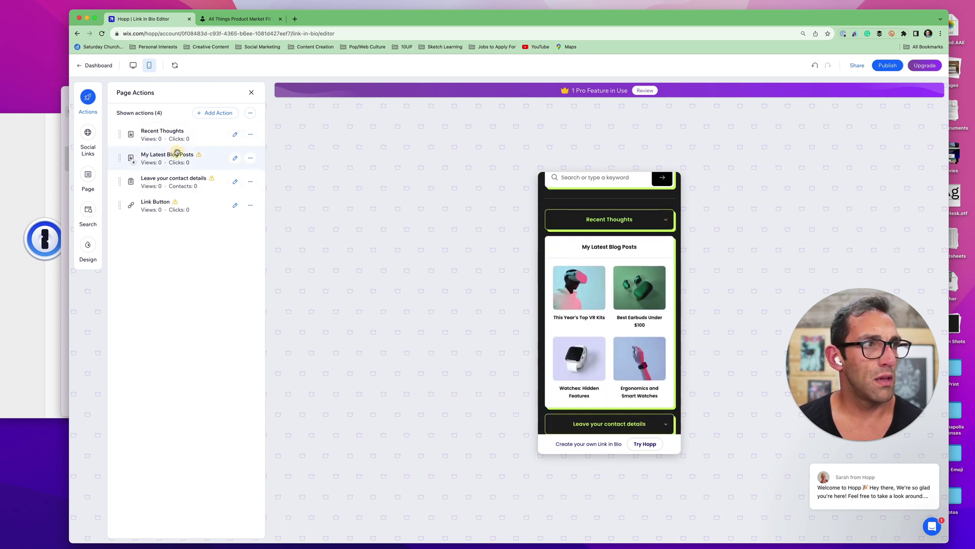
click(235, 157)
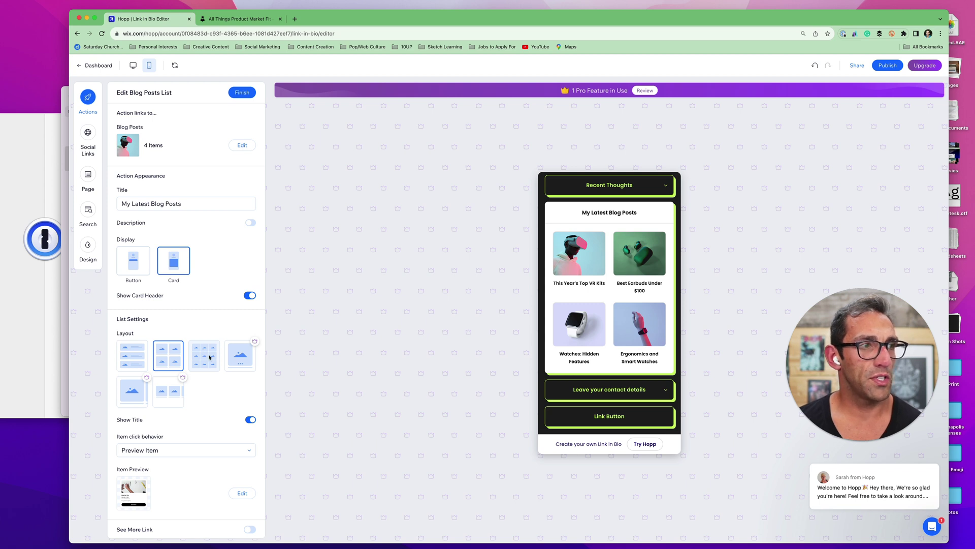
click(230, 365)
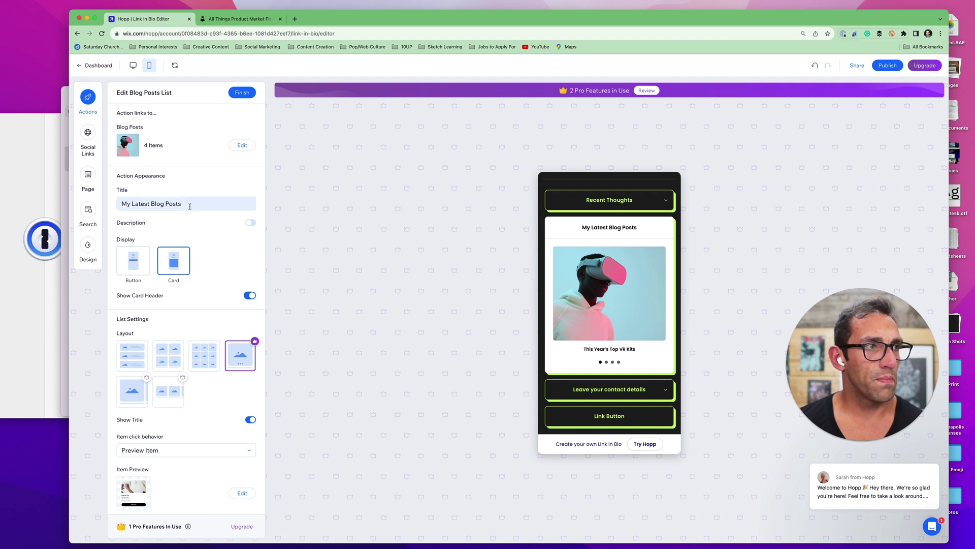
scroll(190, 206, down, 1)
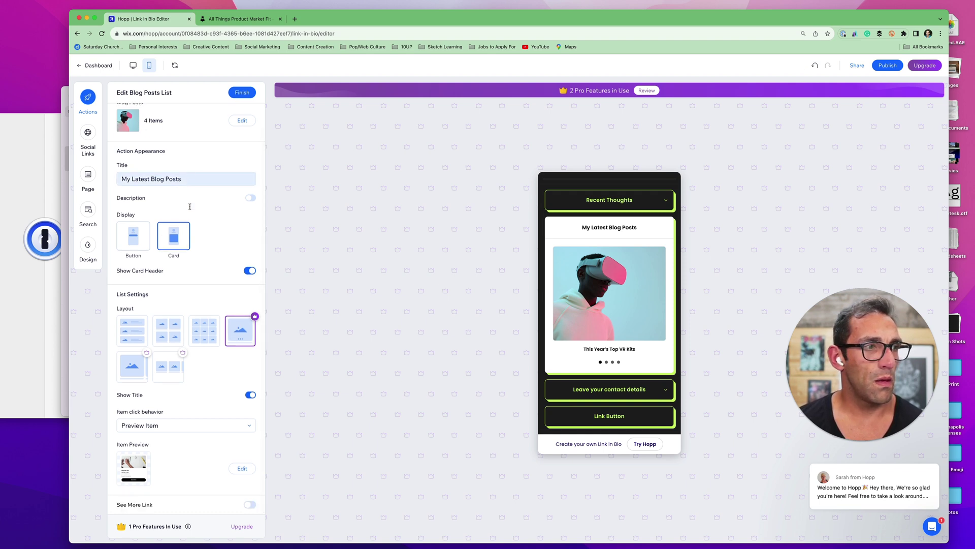
click(185, 428)
click(176, 449)
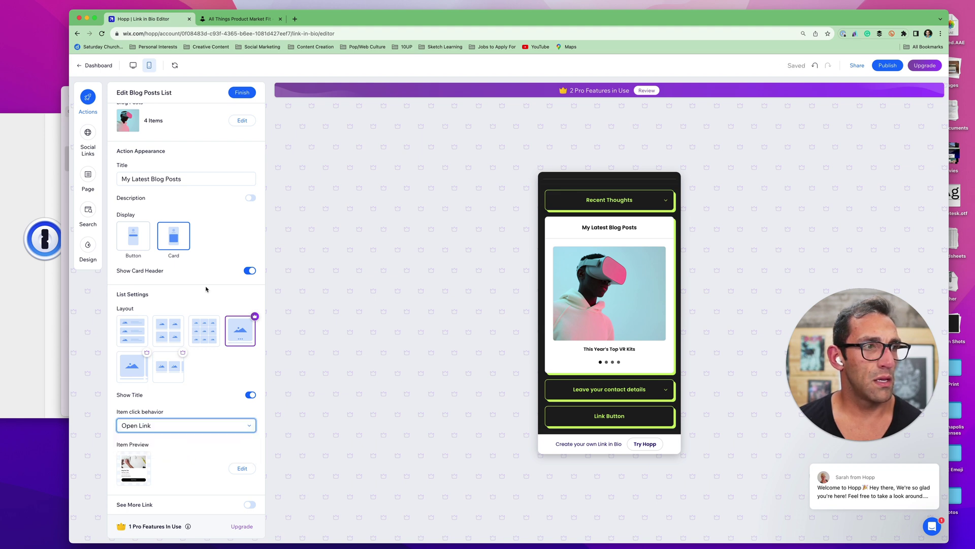
scroll(206, 289, up, 1)
click(240, 145)
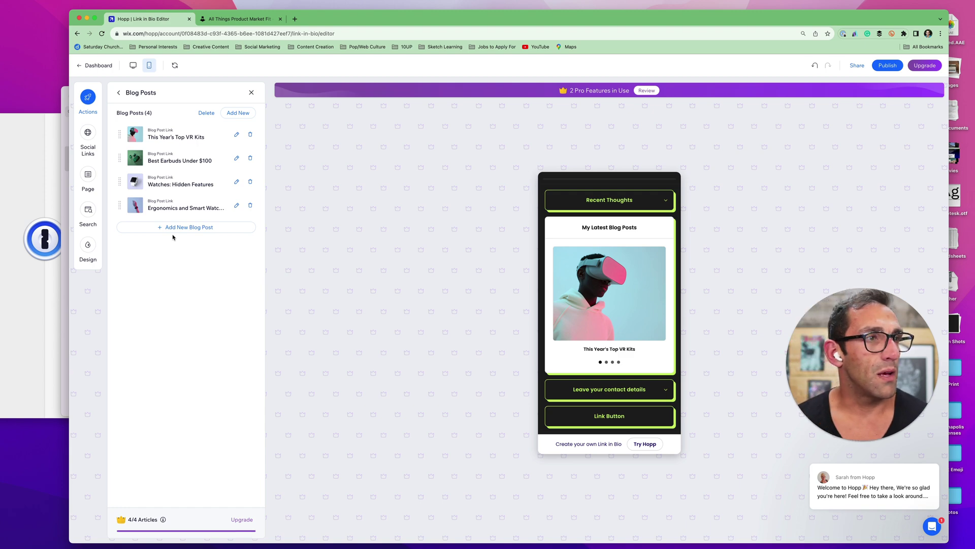
Cancel adding a post from URL, check the contact details card, and finish the blog list
click(233, 114)
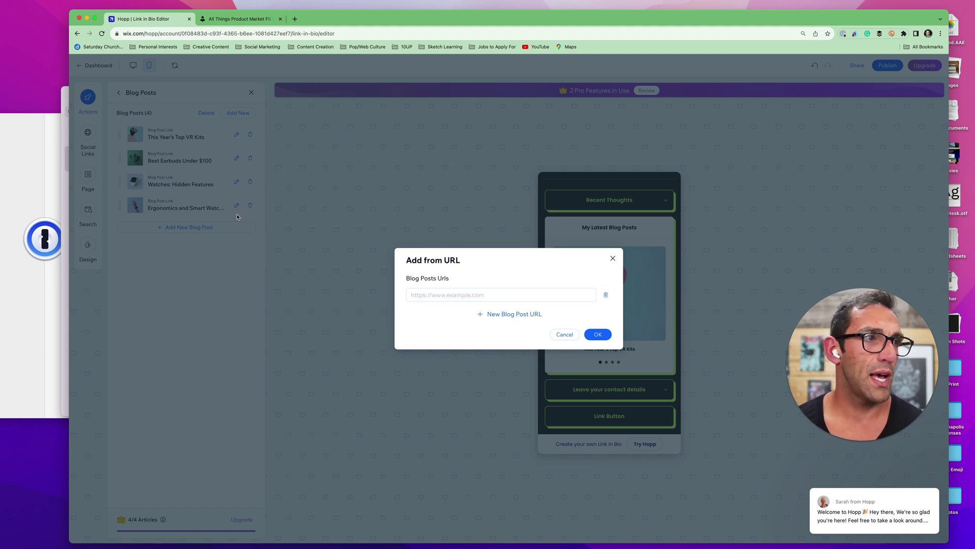
click(223, 260)
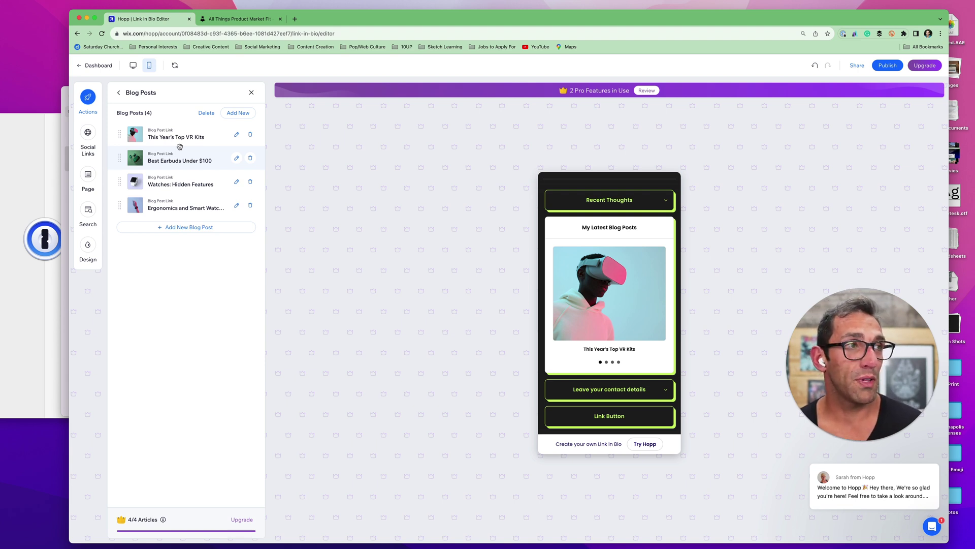
click(117, 94)
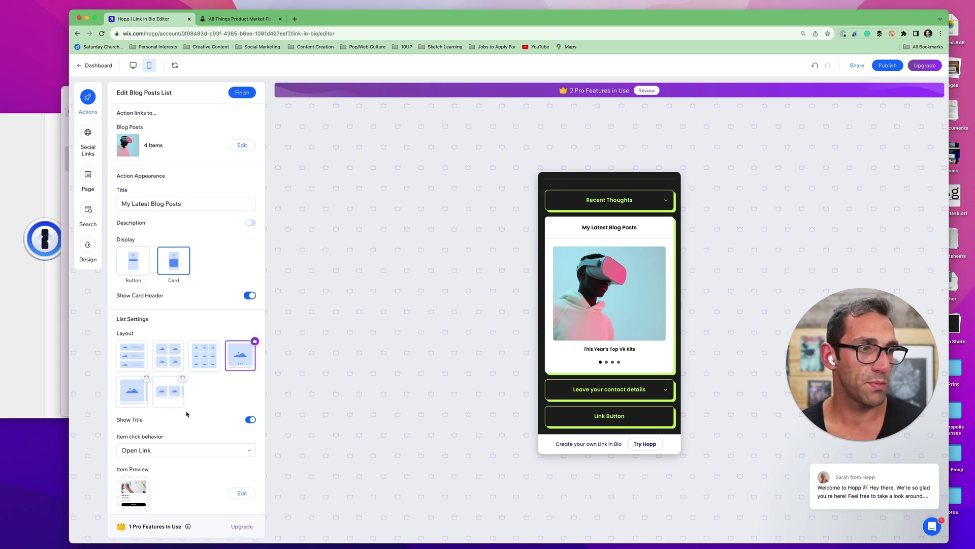
scroll(187, 414, down, 1)
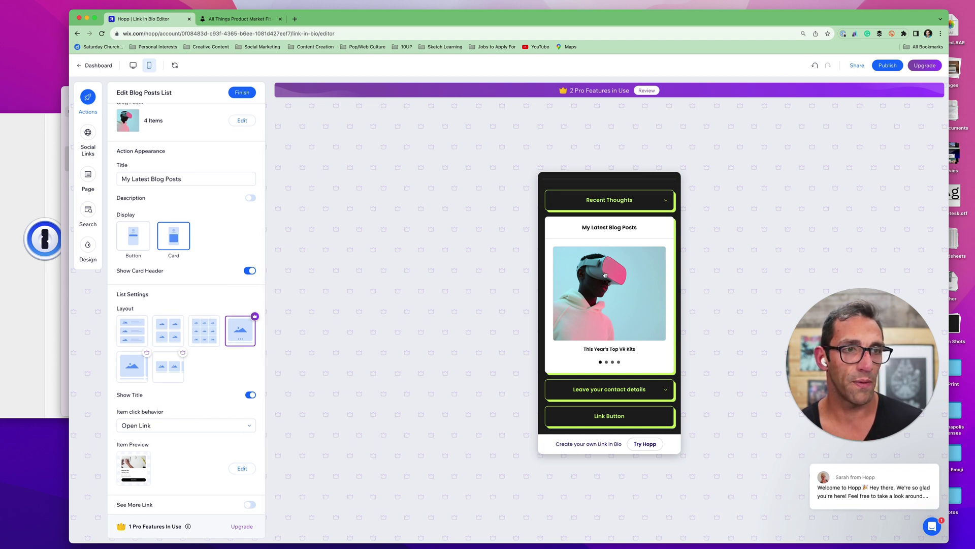
click(664, 391)
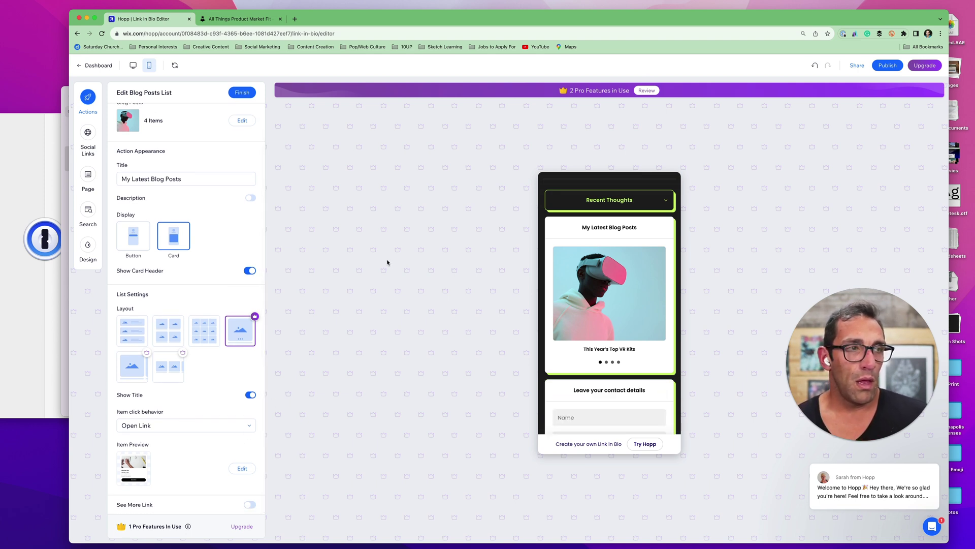
click(243, 93)
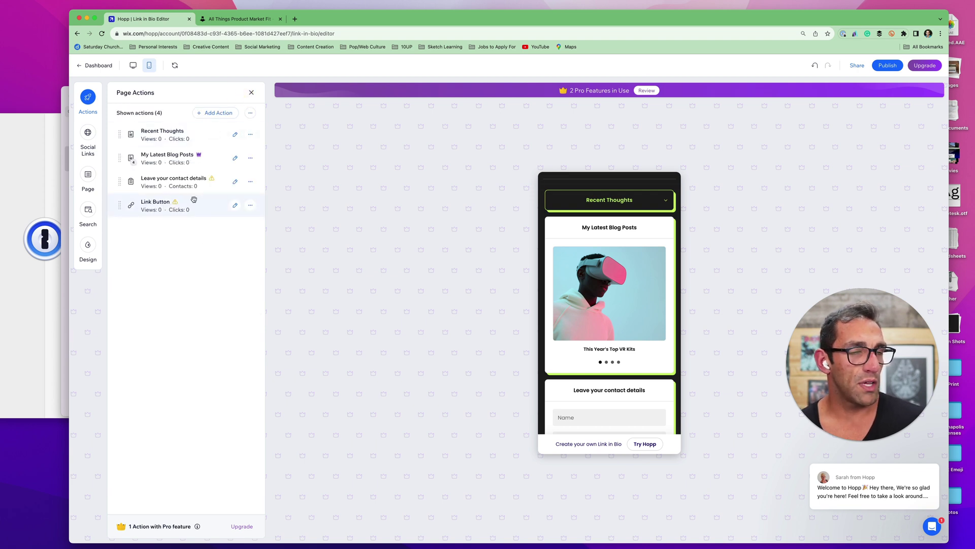
Return to the Dashboard, confirming to leave the editor without publishing
scroll(589, 319, down, 3)
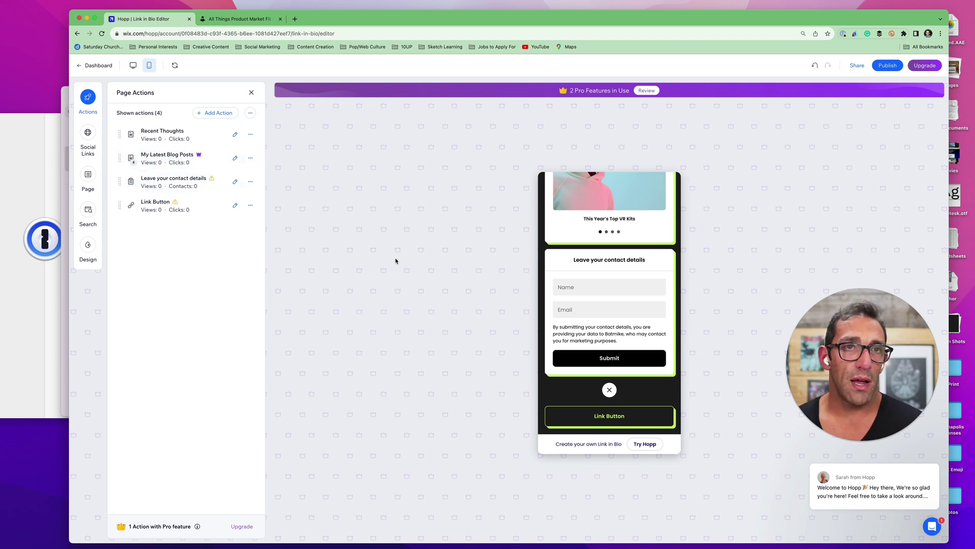
click(96, 66)
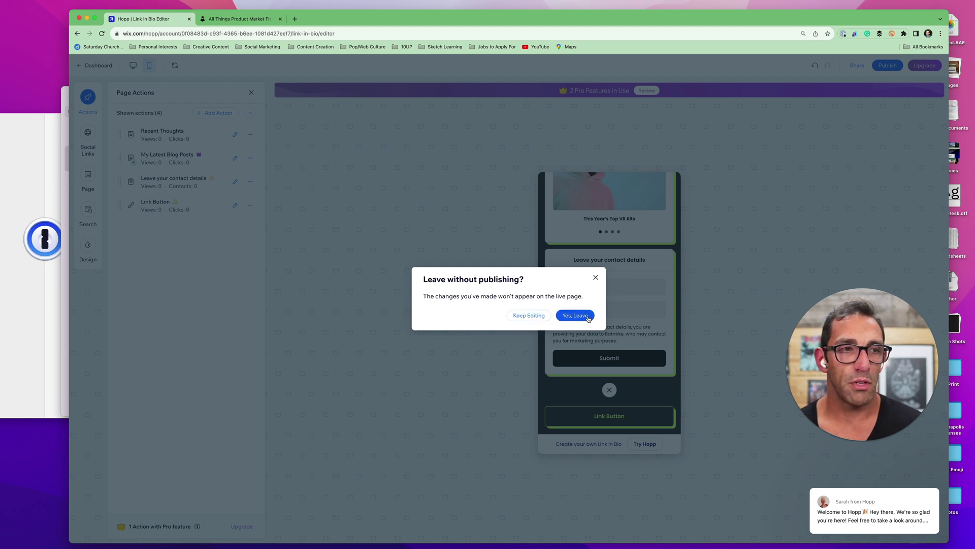
click(589, 318)
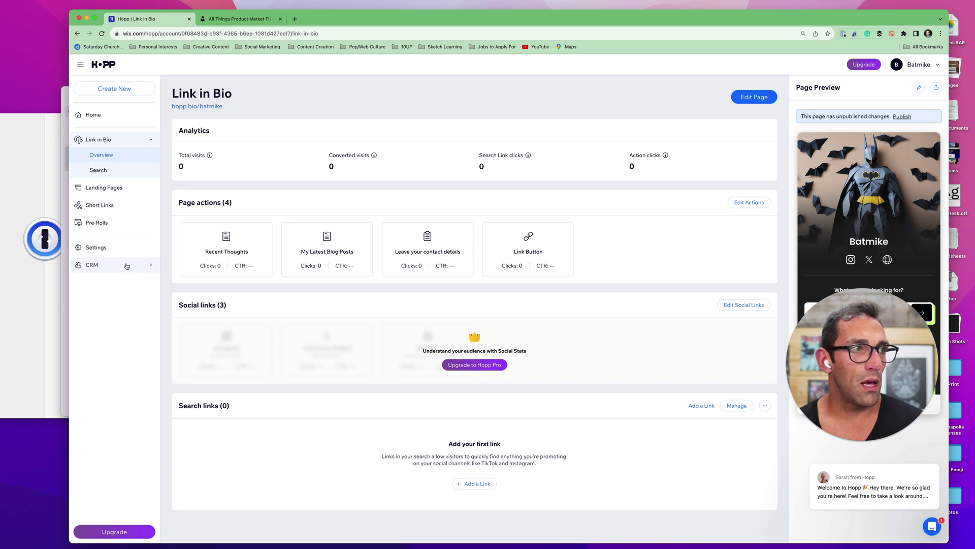
Go to Search under Link in Bio and start adding a link to the search box
click(118, 176)
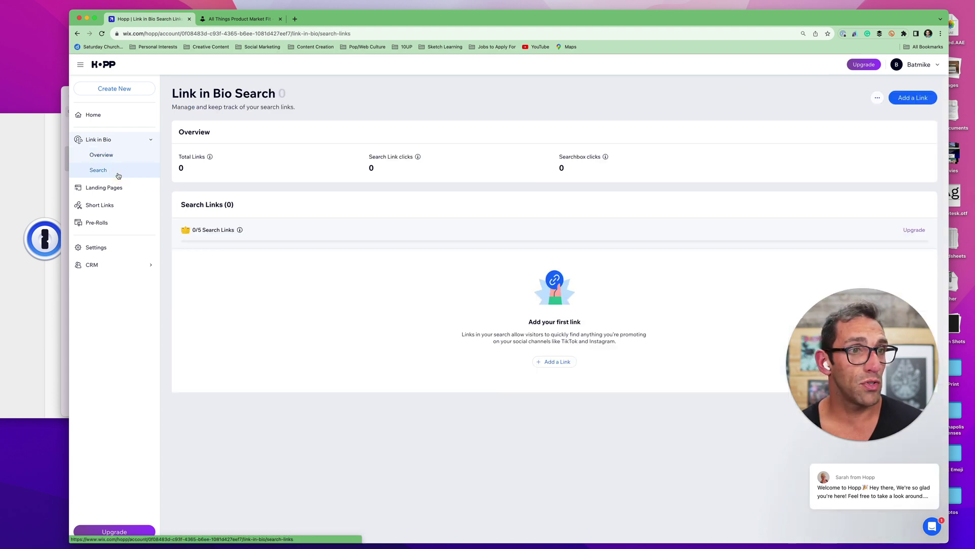
click(558, 361)
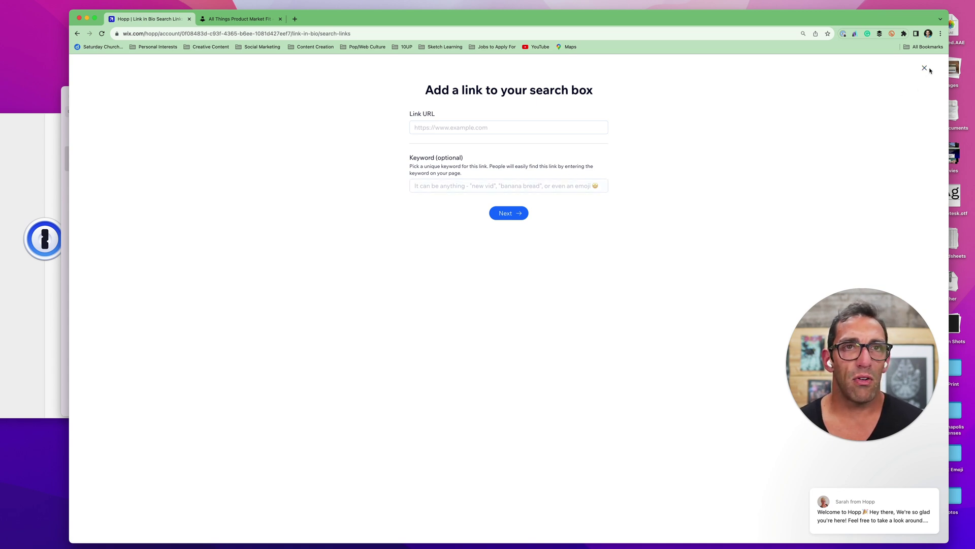
Discard the empty search-link form and return to the Link in Bio overview
click(925, 68)
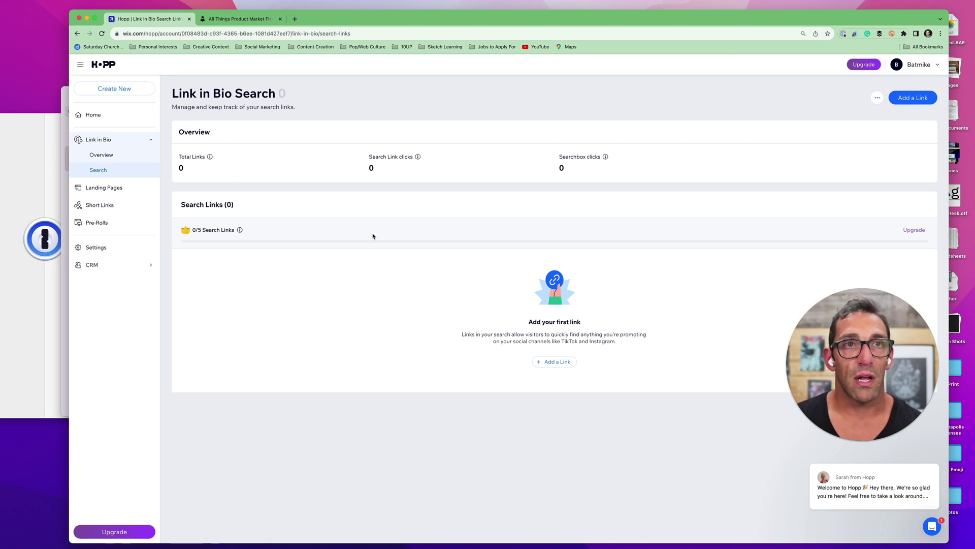
click(106, 157)
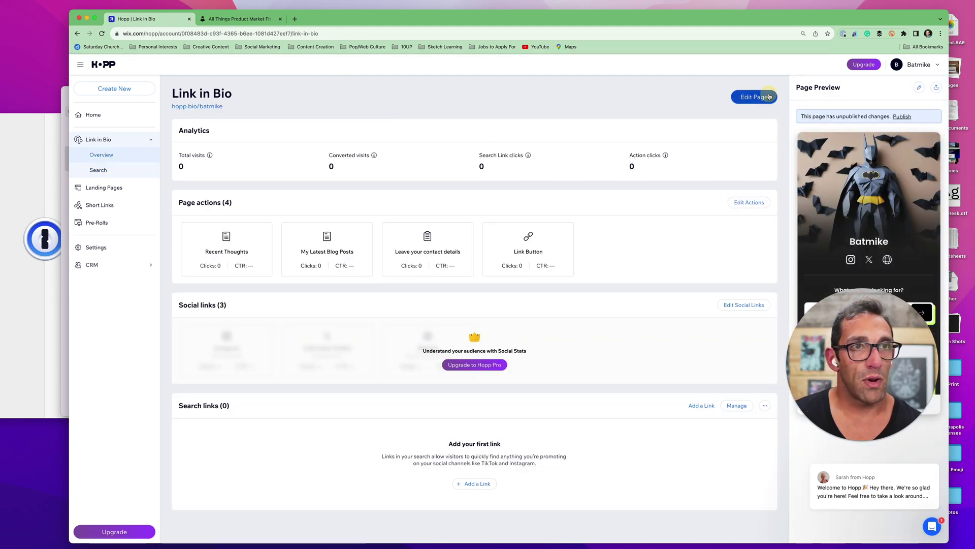
Reopen the Batmike page in the editor, try publishing, dismiss the Pro prompt, then show Page settings
click(769, 97)
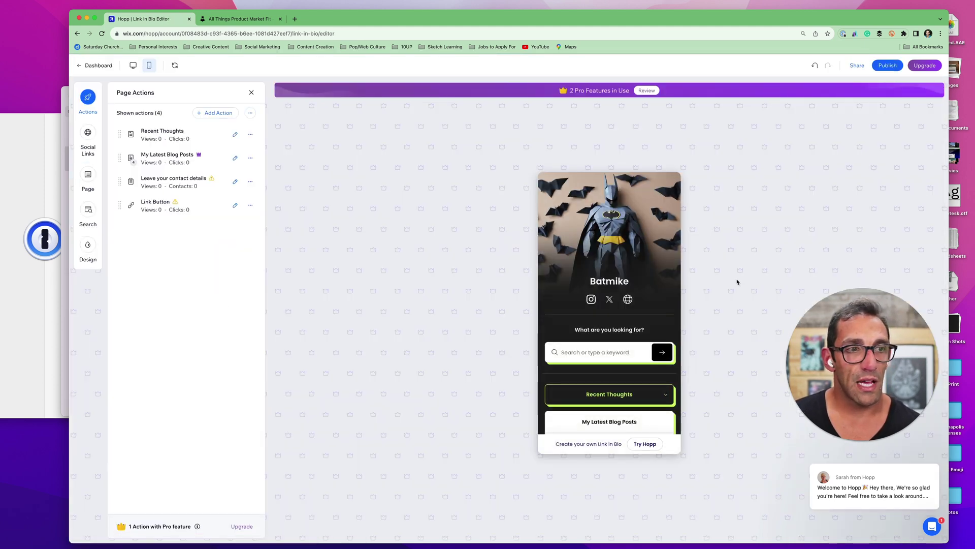
click(883, 69)
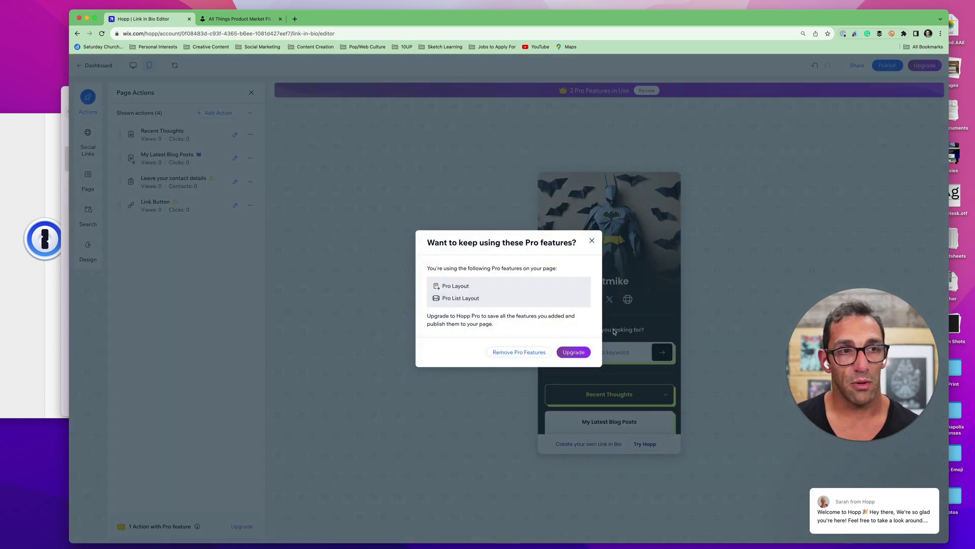
click(591, 242)
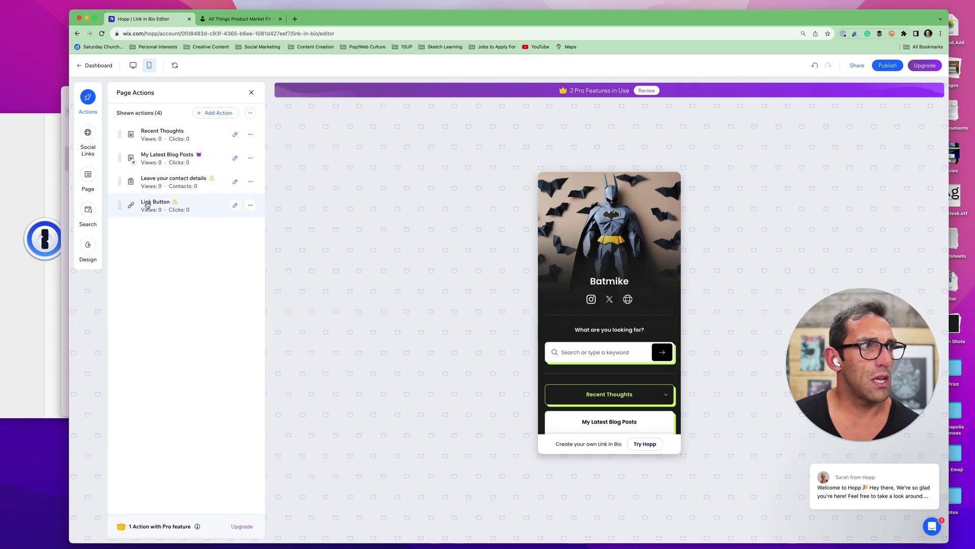
click(89, 176)
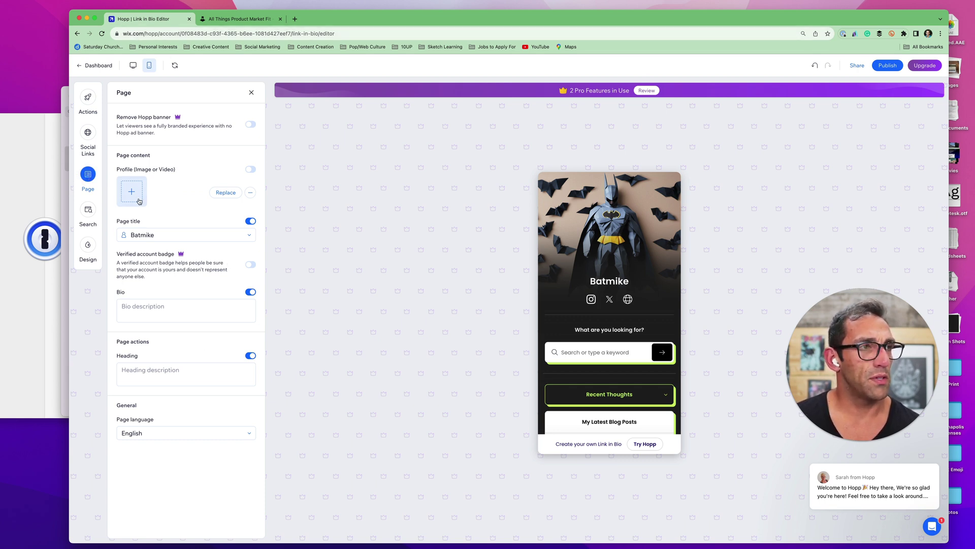
Look through the Search, Page, Social links and Actions panels
click(88, 209)
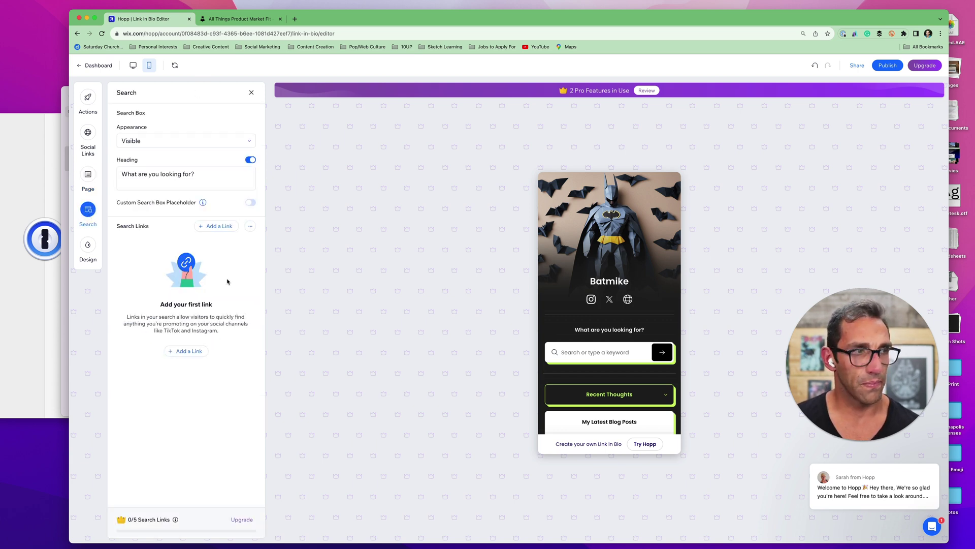
click(88, 174)
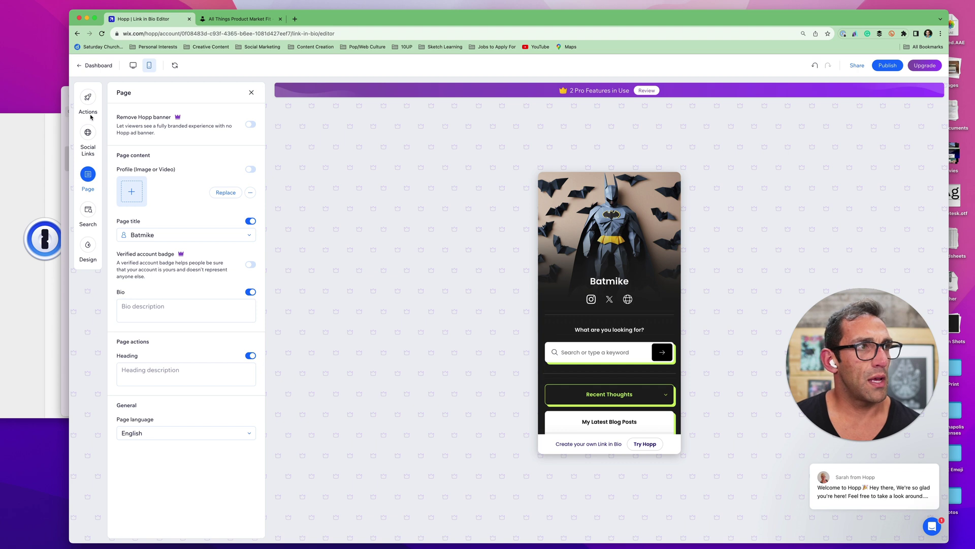
click(88, 132)
click(88, 97)
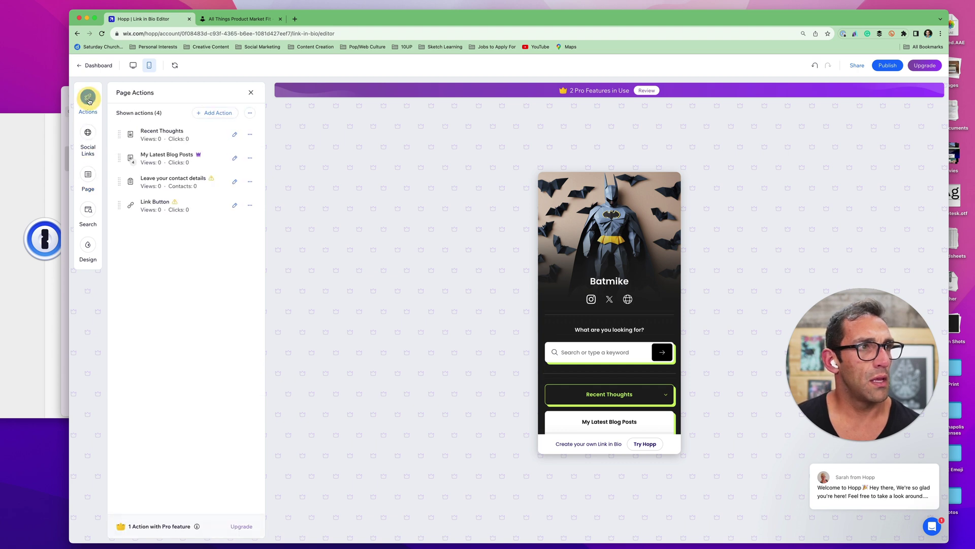
In Page settings, turn on Remove Hopp banner and the Verified account badge
click(90, 175)
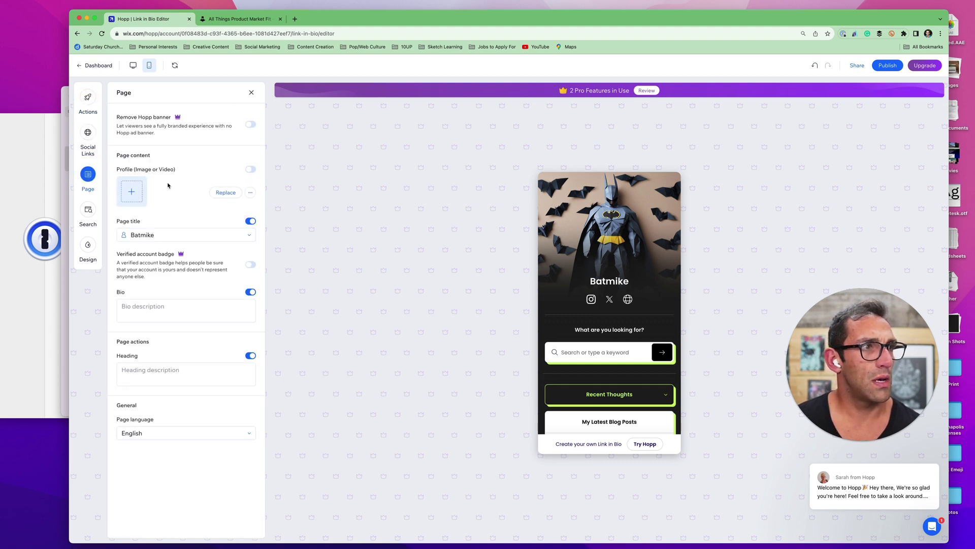
click(251, 125)
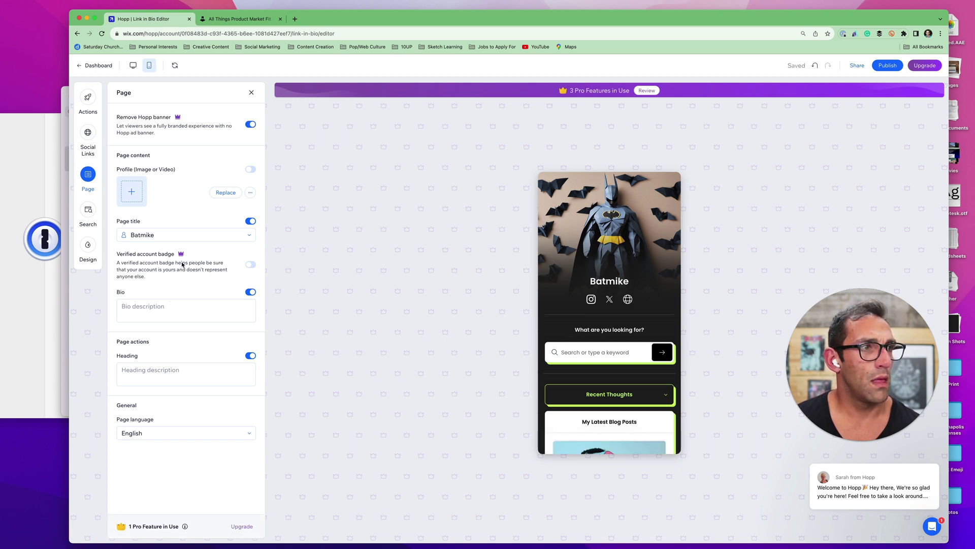
click(250, 264)
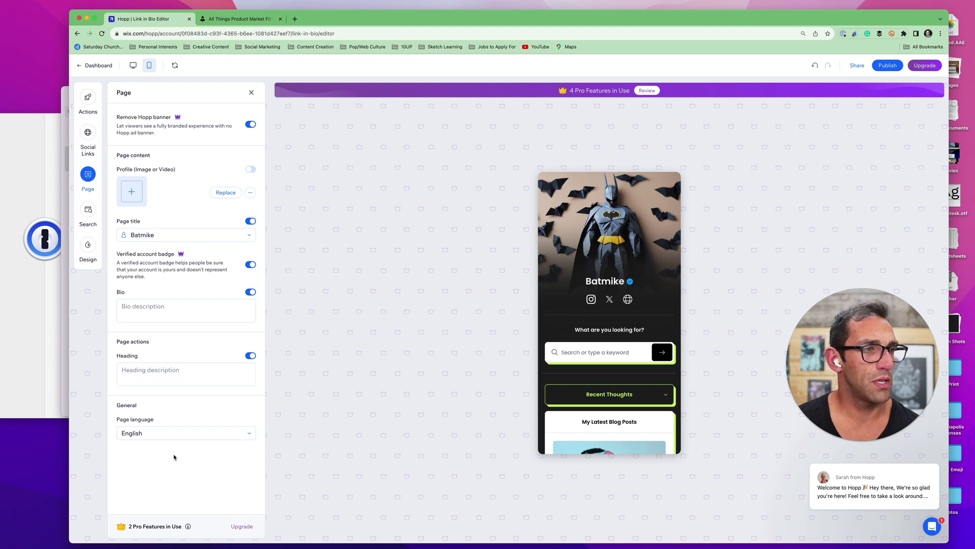